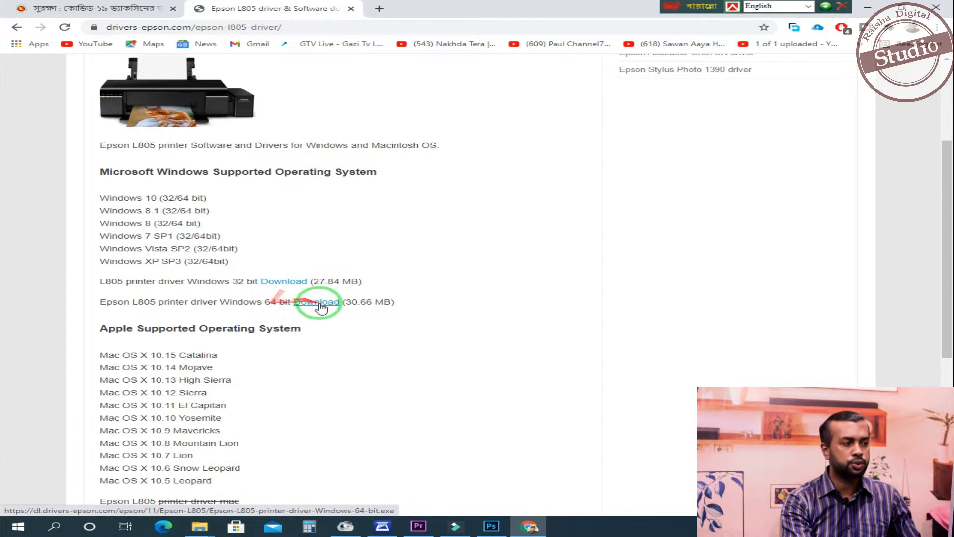
- Download the Epson L805 printer driver for Windows 64 bit with Free Download Manager and minimize the open windows
click(308, 301)
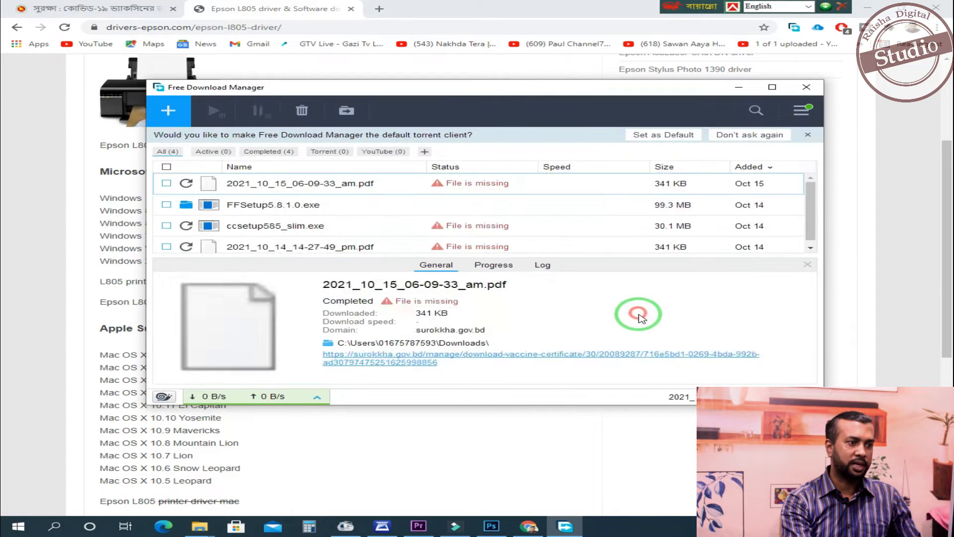
click(638, 319)
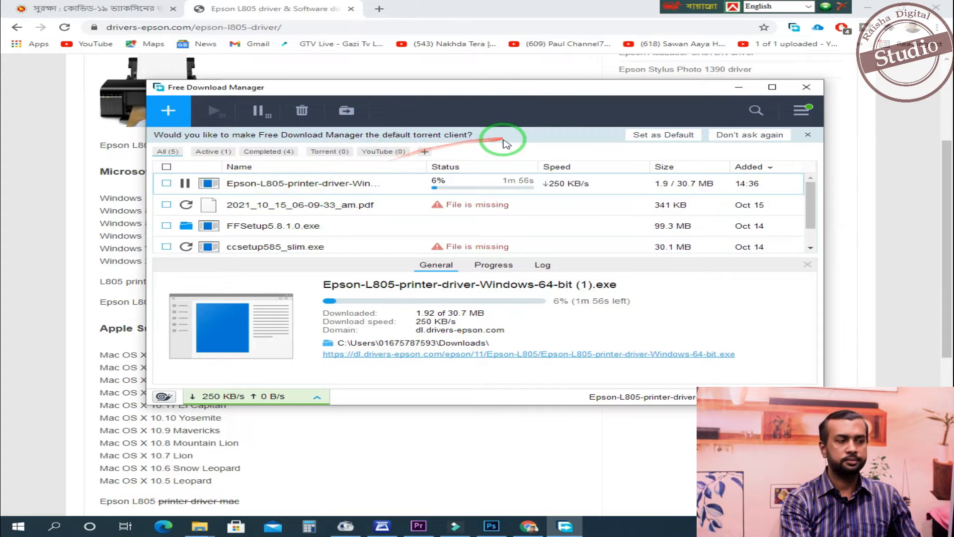
click(739, 87)
click(874, 9)
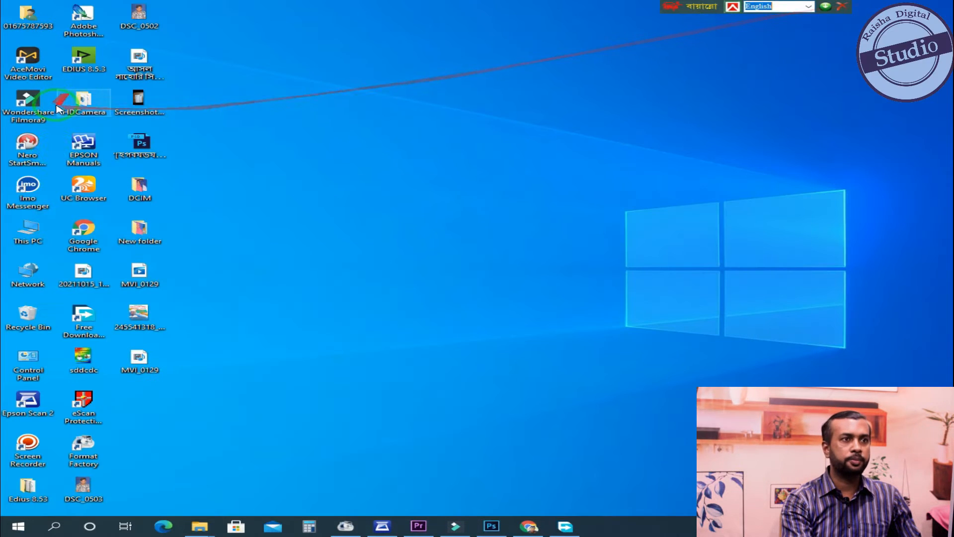
- Open the Downloads folder and run the installer Epson-L805-printer-driver-Windows-64-bit
double_click(31, 232)
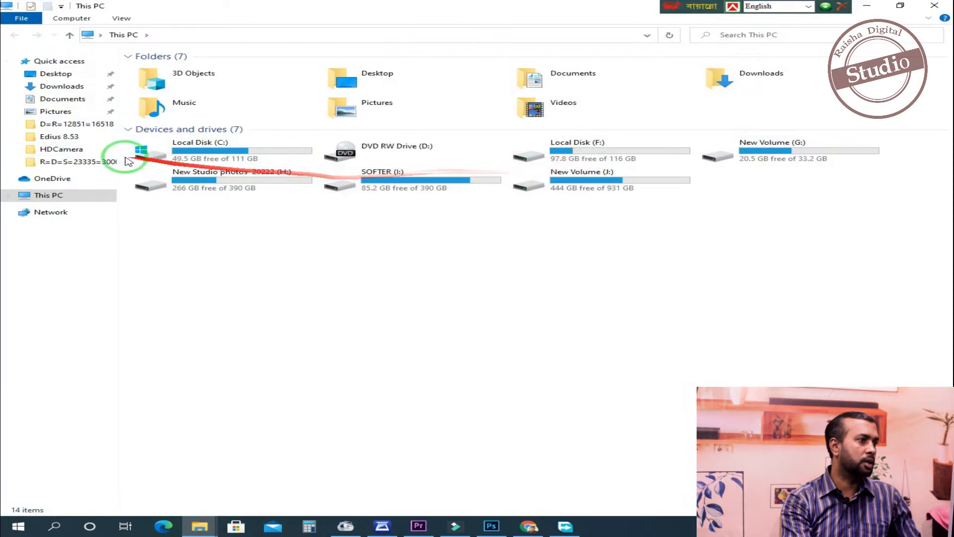
click(60, 88)
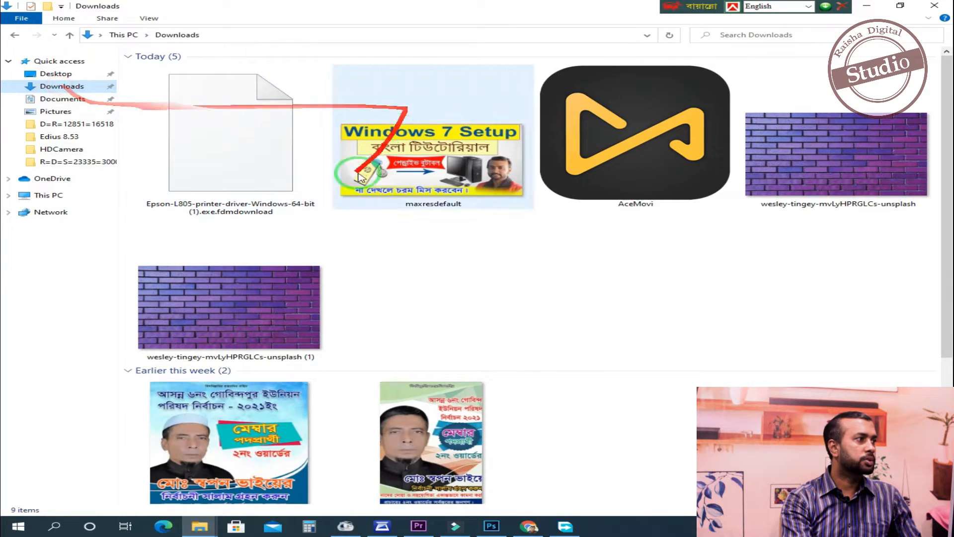
scroll(937, 384, down, 3)
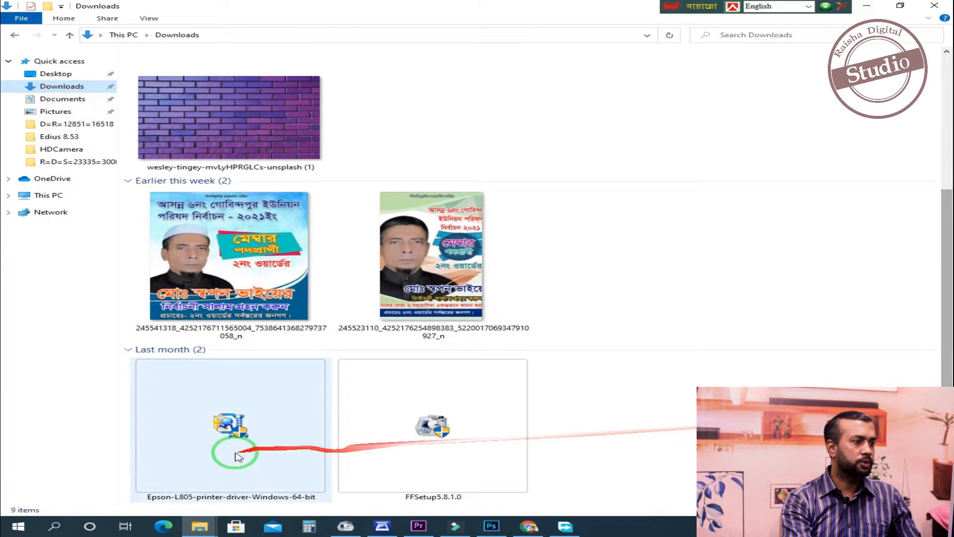
click(174, 481)
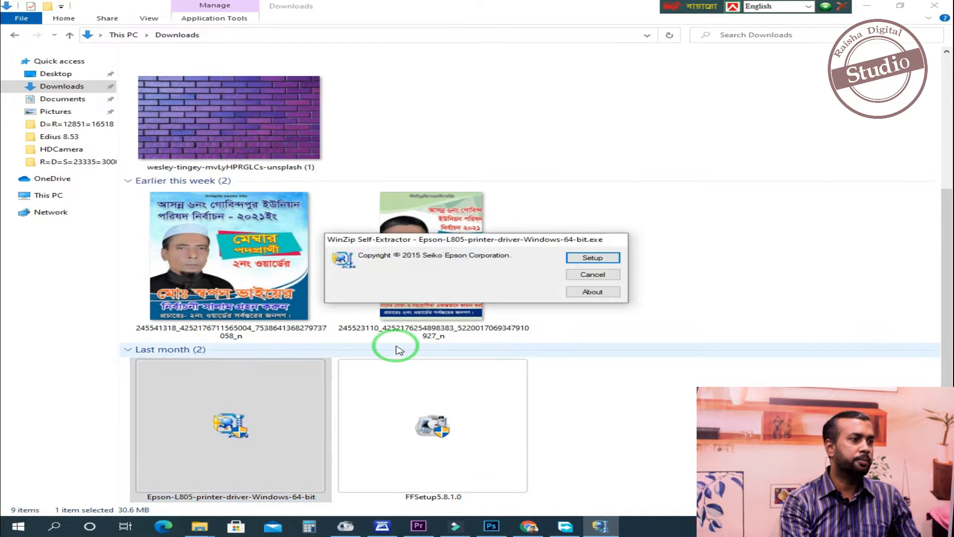
- Clear the folder window away, start the driver setup and accept EPSON L805 Series as the default printer
click(866, 5)
drag(481, 234, 463, 172)
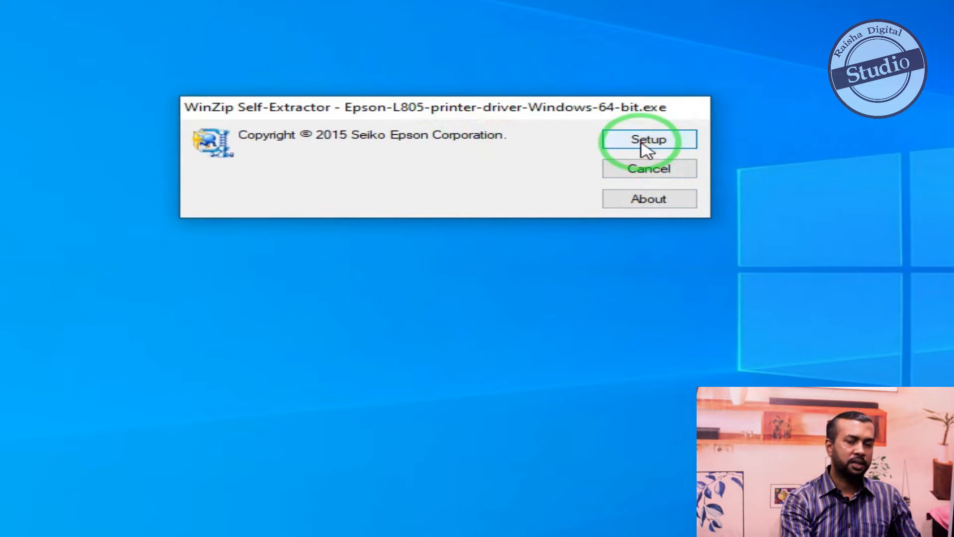
click(642, 141)
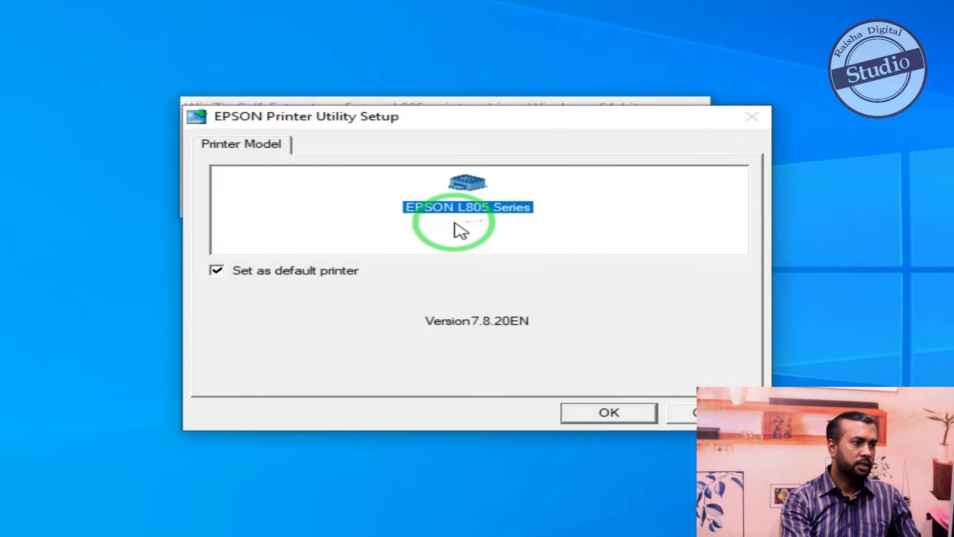
click(600, 417)
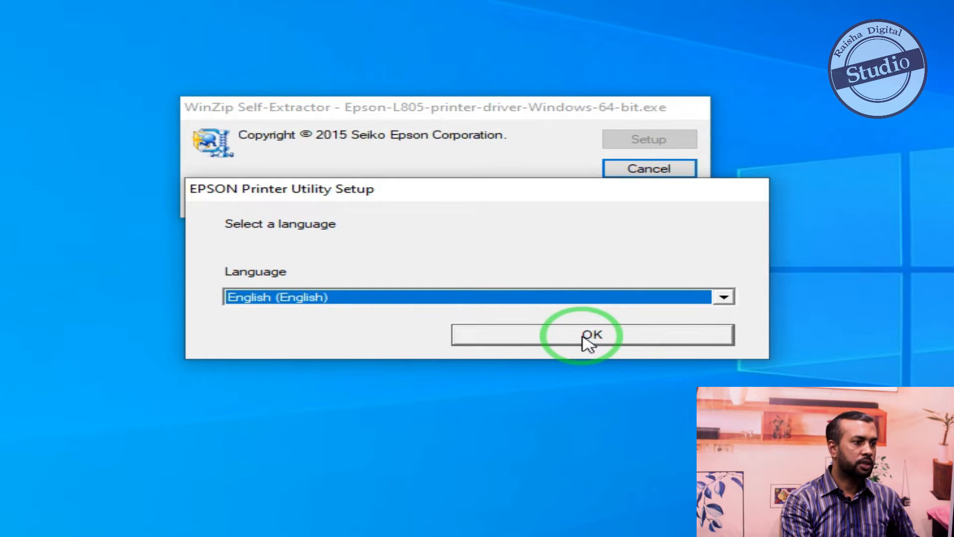
- Look through the available setup languages and confirm English (English)
click(589, 343)
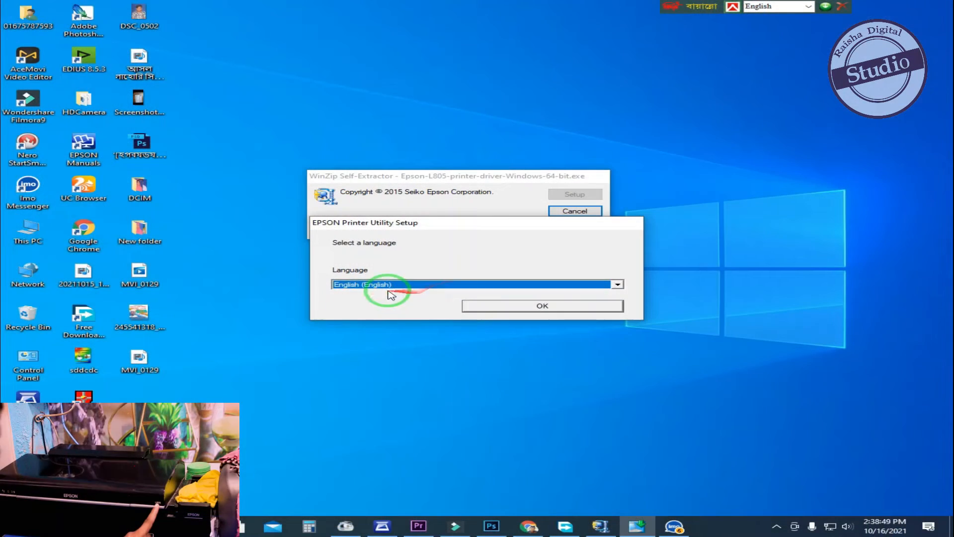
click(393, 284)
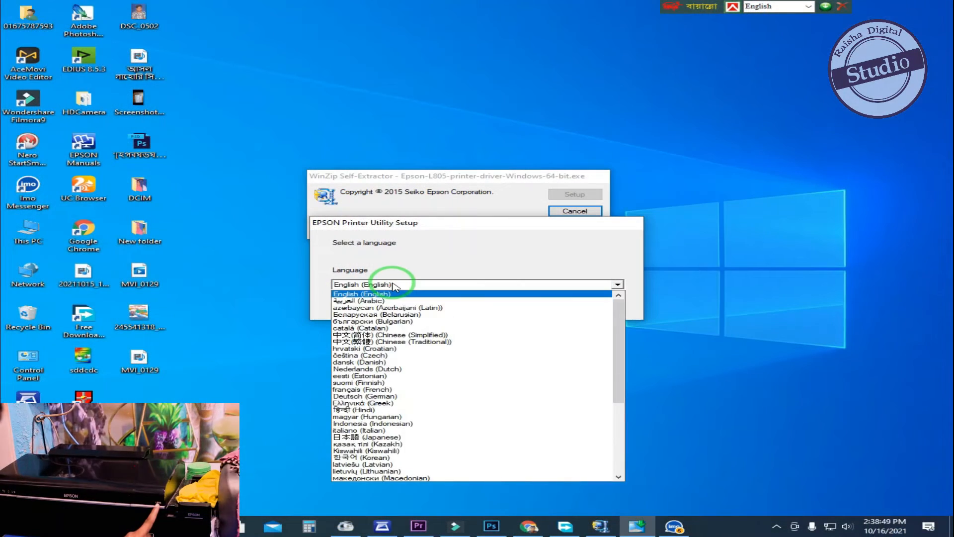
click(262, 264)
click(443, 284)
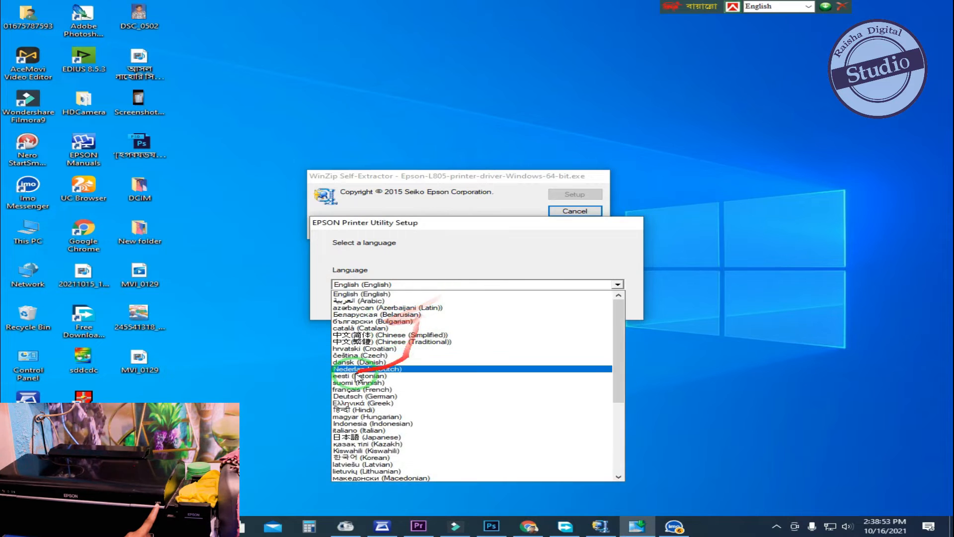
click(245, 348)
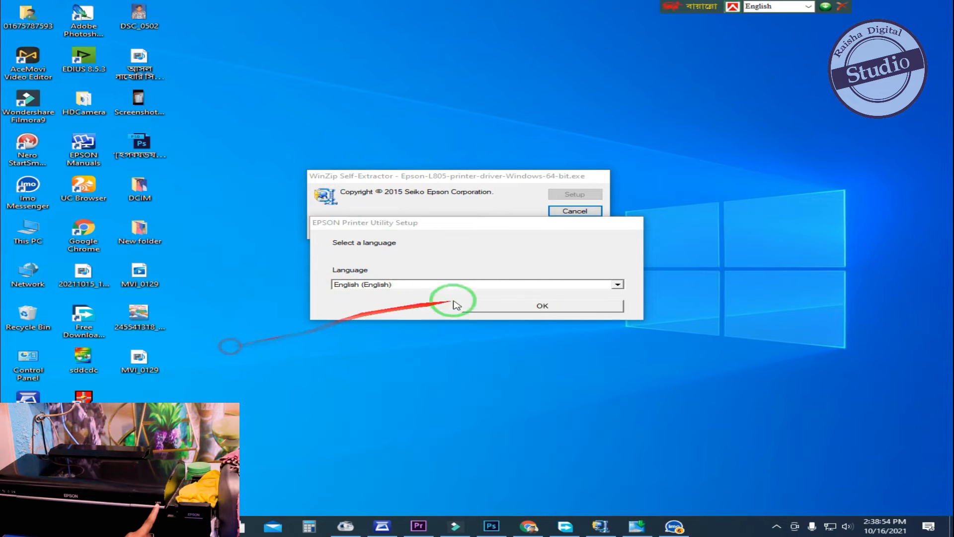
click(545, 308)
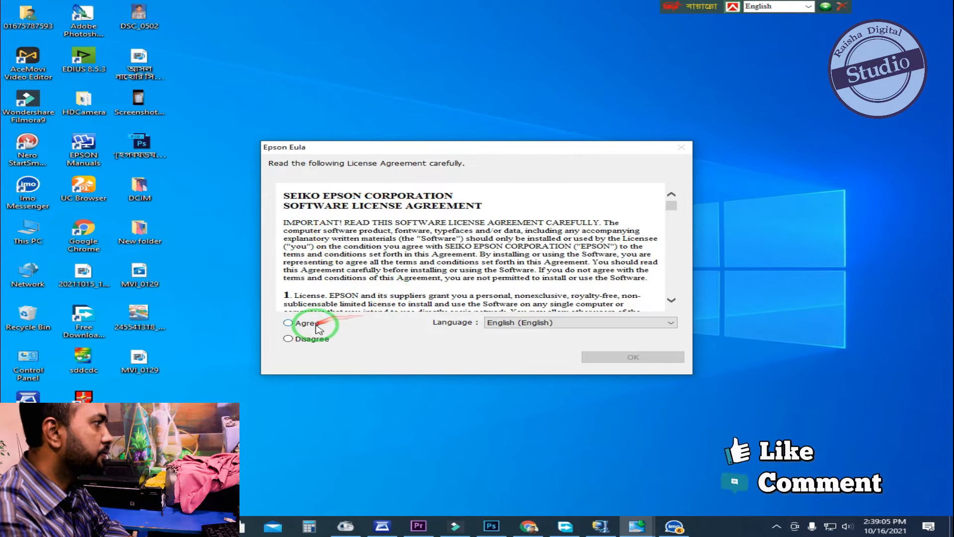
- Agree to the Epson software license and complete the printer driver installation
click(289, 323)
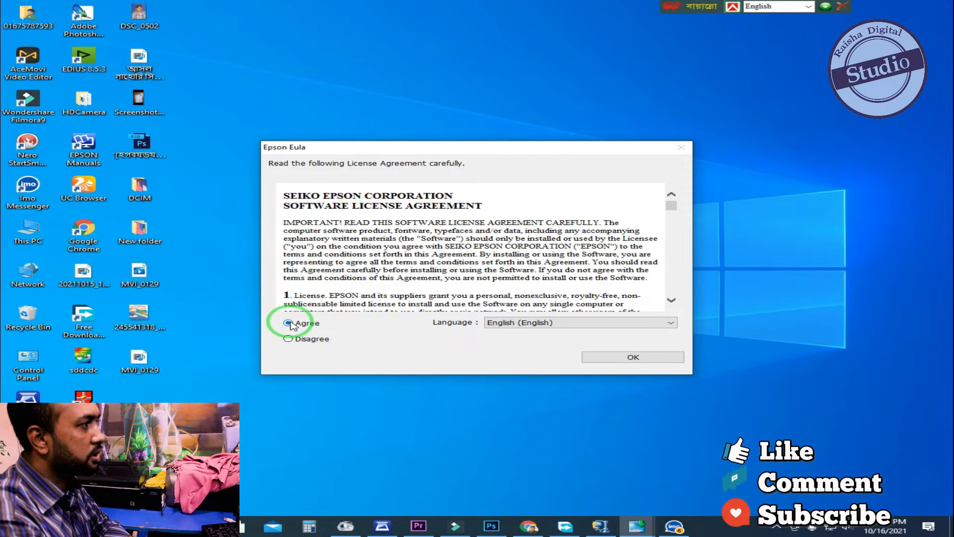
click(630, 357)
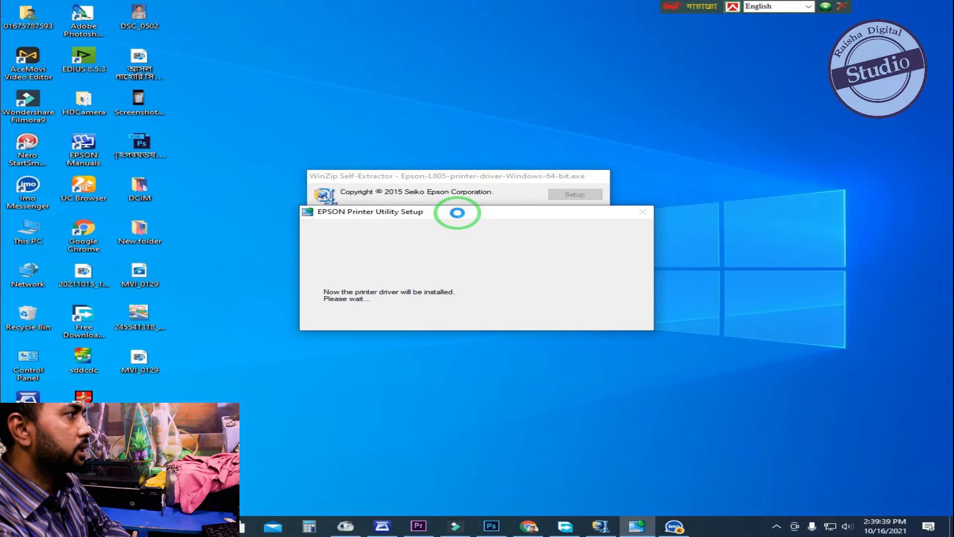
drag(456, 213, 508, 251)
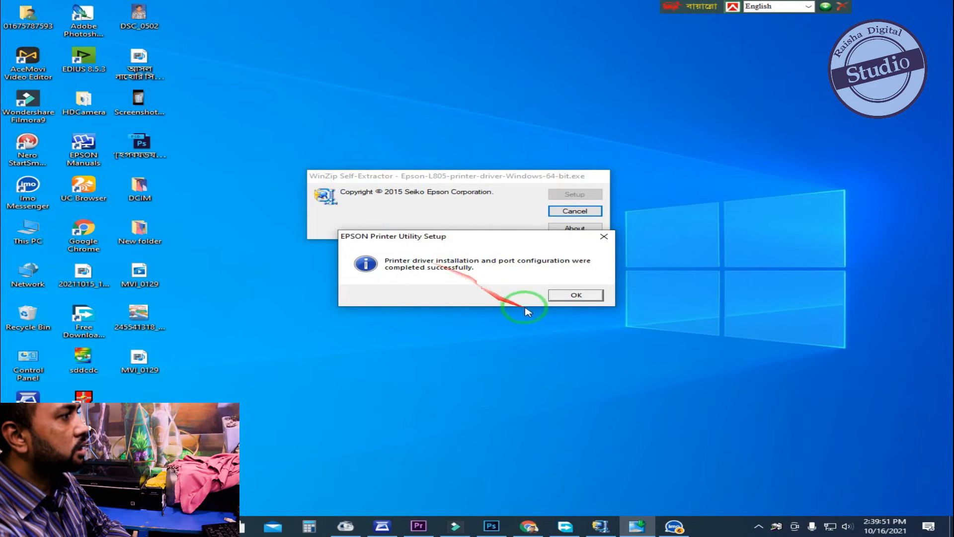
click(576, 296)
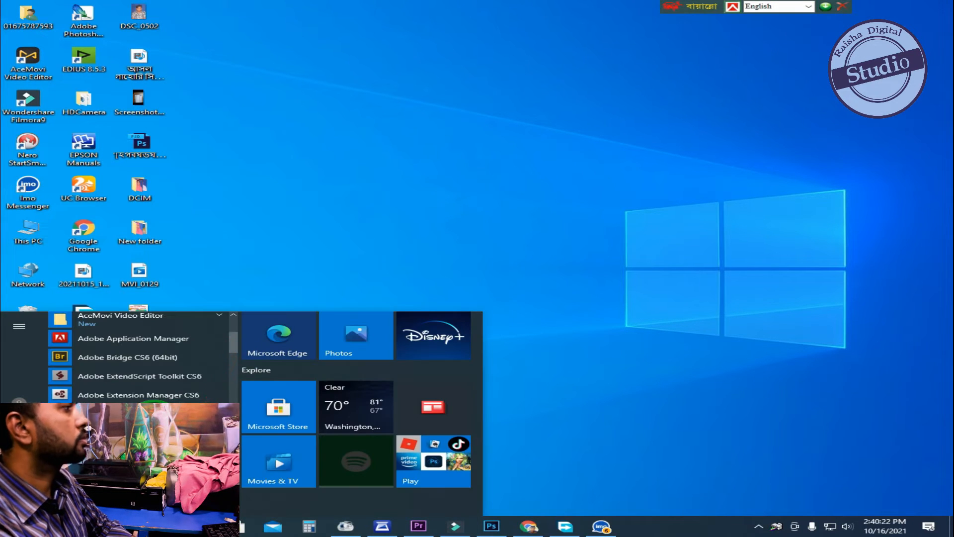
- Switch to Photoshop and open the photo 23370 from the studio photo folder
click(154, 416)
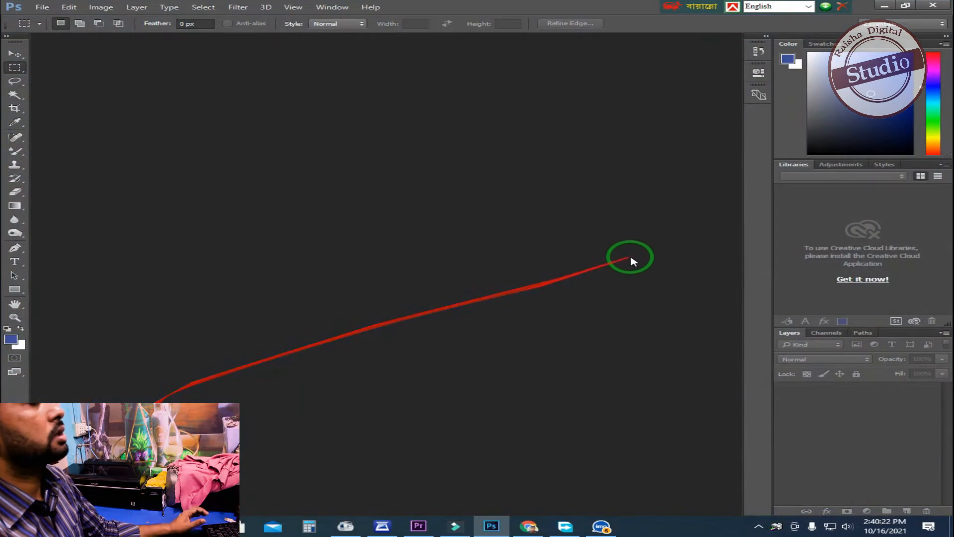
double_click(477, 241)
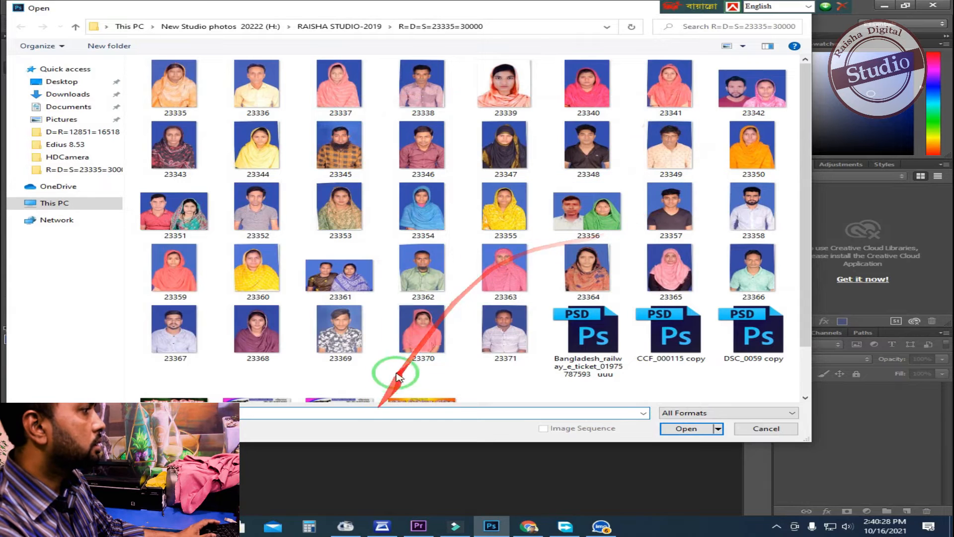
double_click(423, 332)
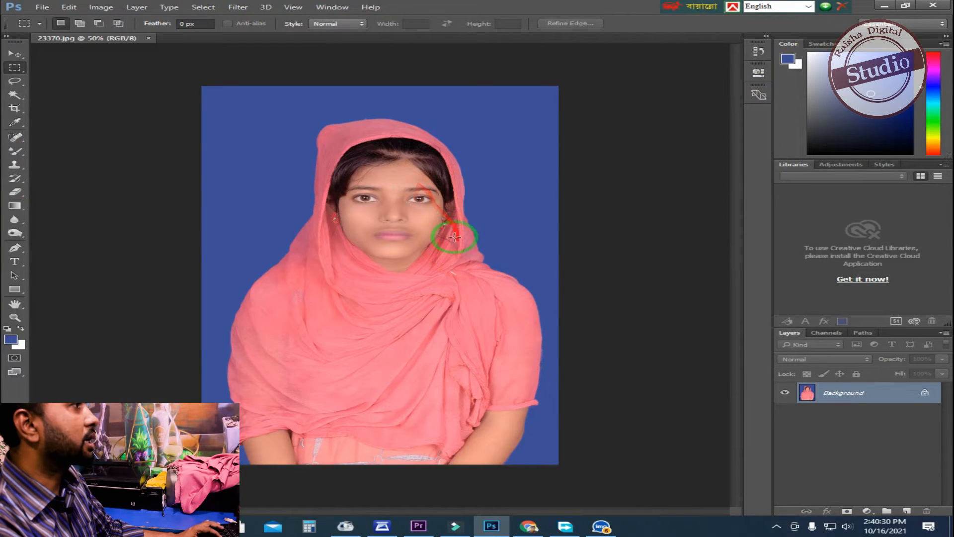
- Set the Crop tool to 1.5 in wide by 1.9 in high at a resolution of 300 px/in
click(425, 178)
key(v)
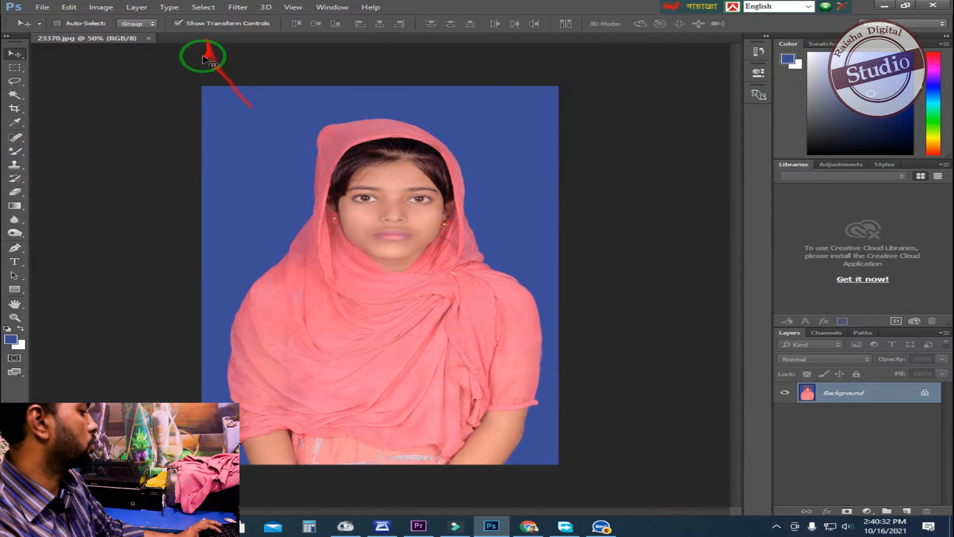
key(c)
click(149, 24)
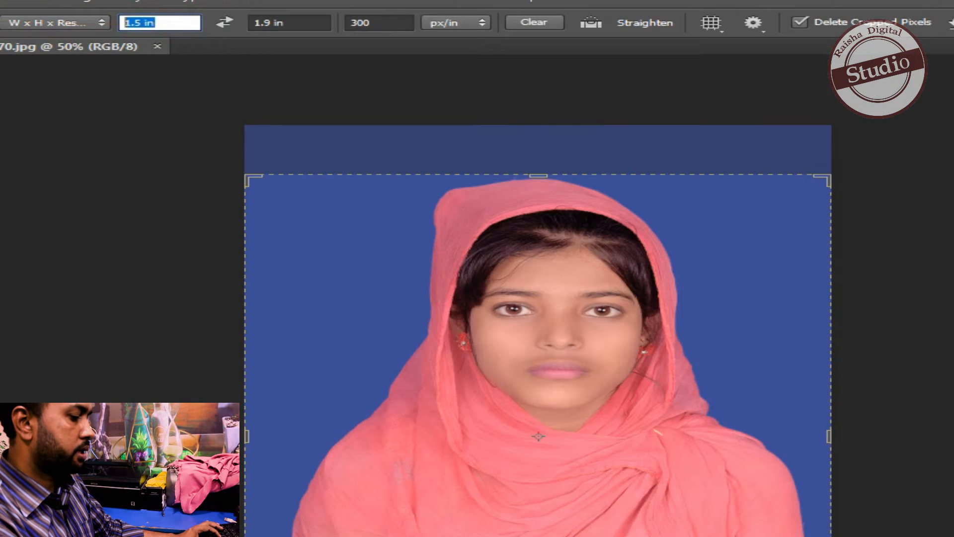
text(1.5)
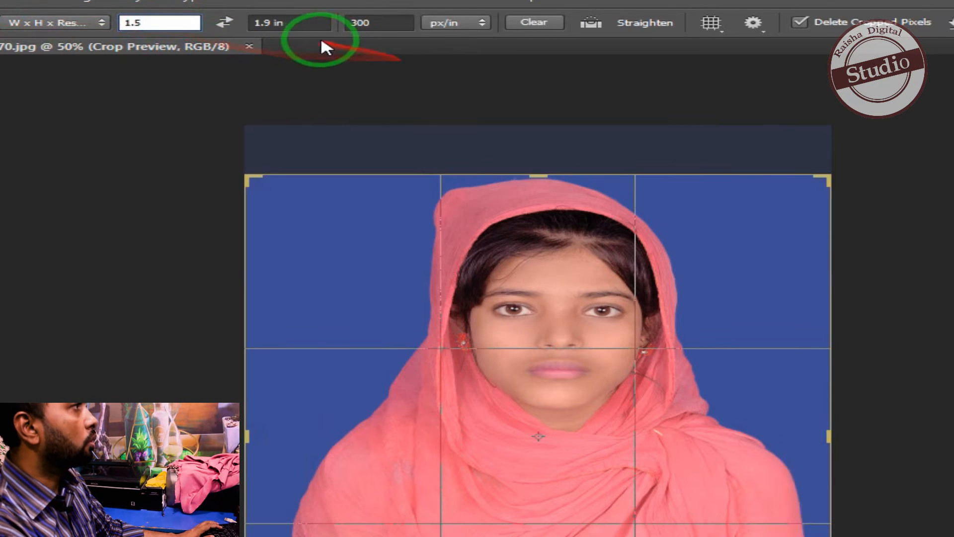
click(278, 22)
text(1.)
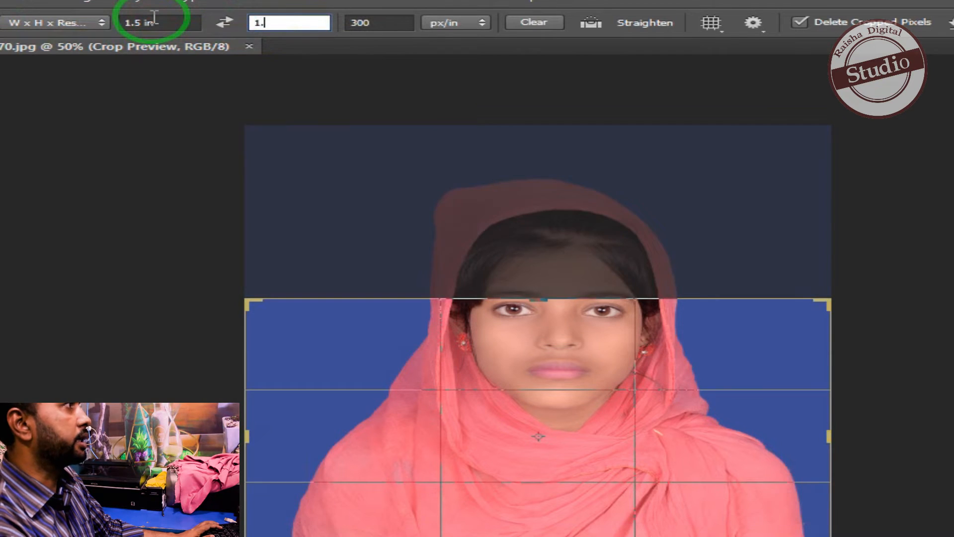
text(9)
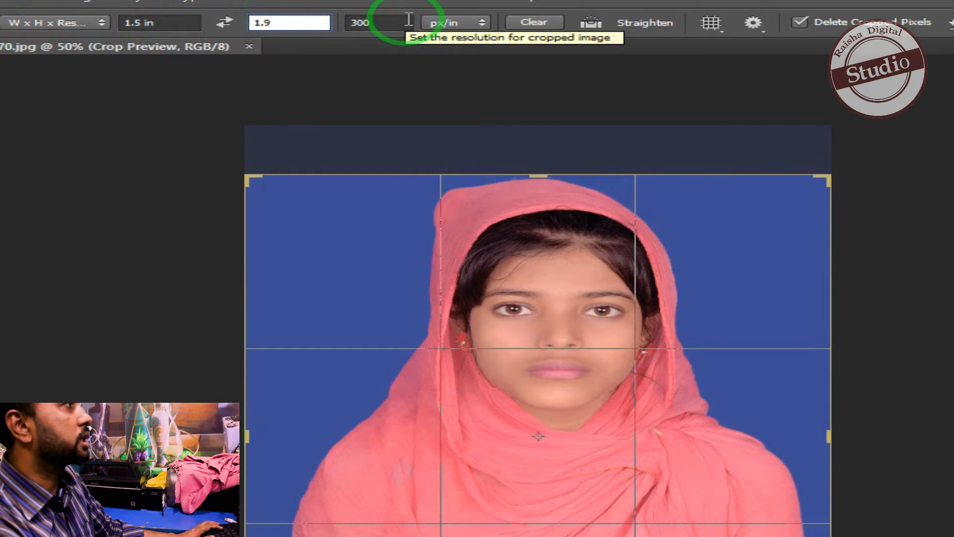
click(378, 22)
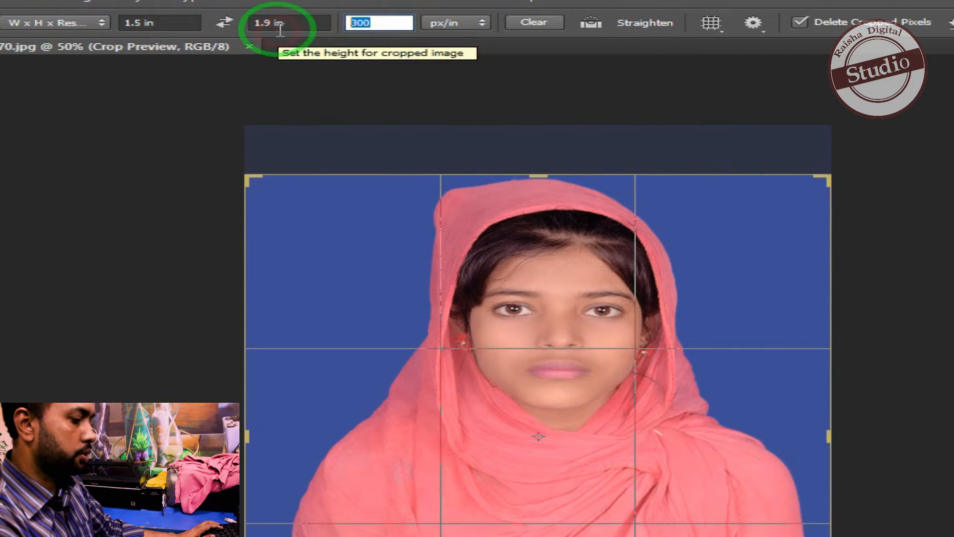
text(300)
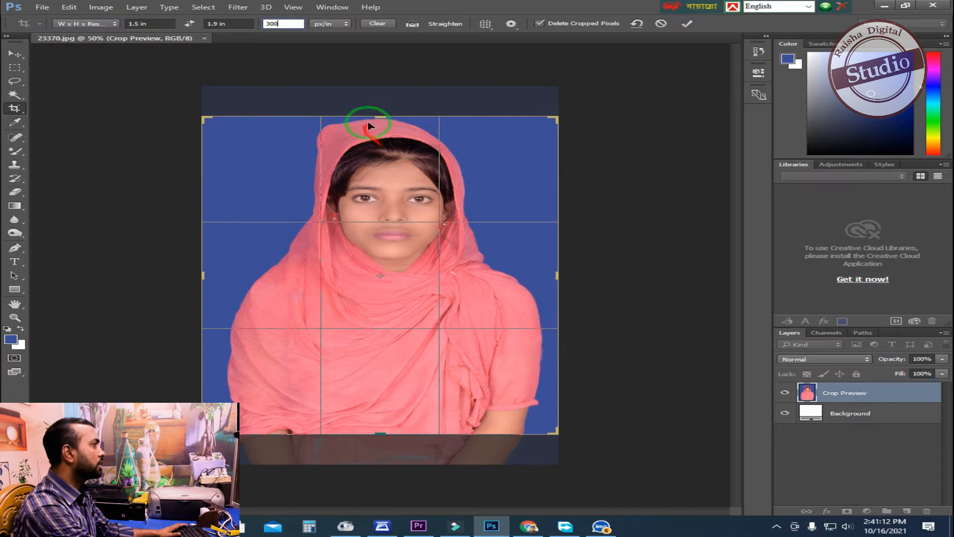
- Crop the portrait tightly to the head and shoulders and float the photo in its own window
drag(555, 118, 431, 236)
drag(432, 244, 421, 226)
key(Return)
key(z)
click(326, 183)
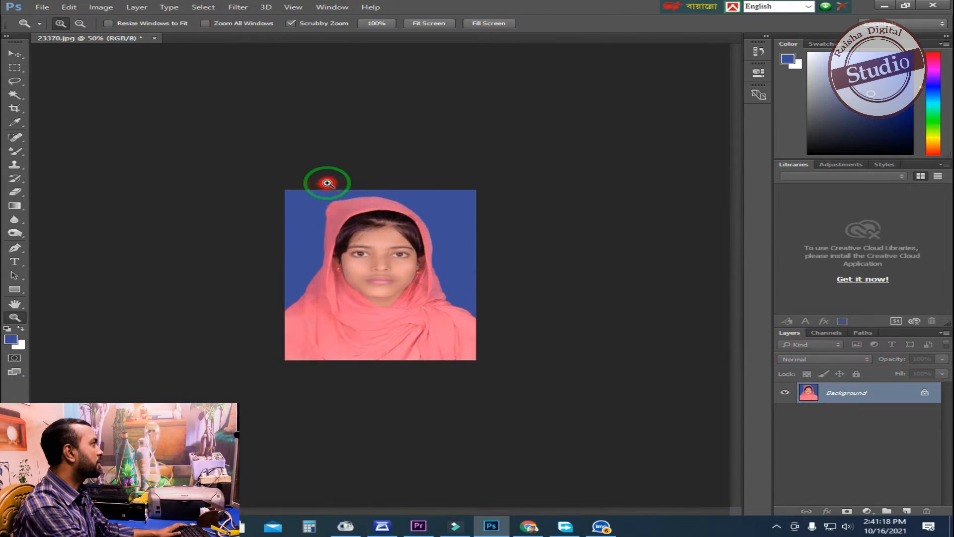
click(326, 183)
click(326, 184)
drag(110, 41, 430, 96)
alt+click(565, 205)
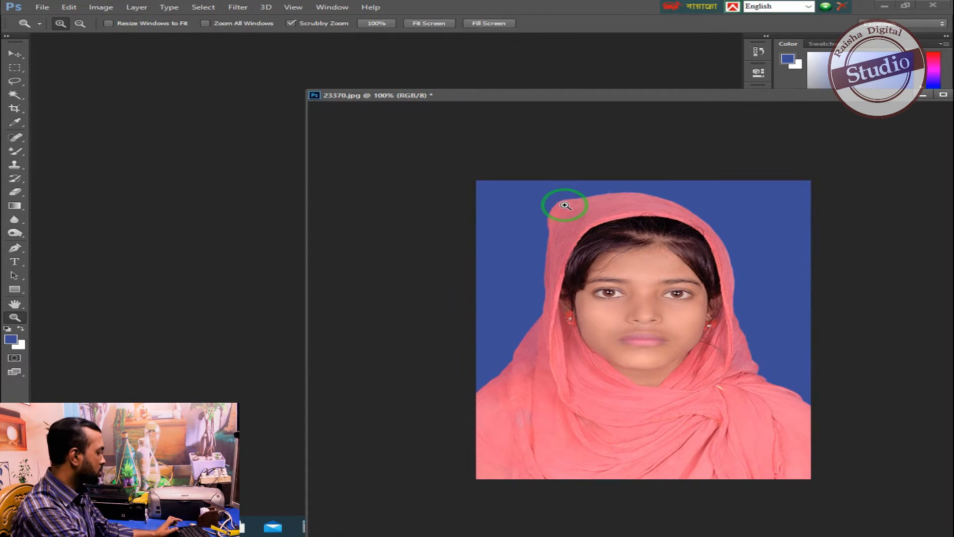
- Create a white A4 document, 210 × 297 mm at 300 pixels/inch in RGB, and move it beside the photo as a floating window
key(ctrl+n)
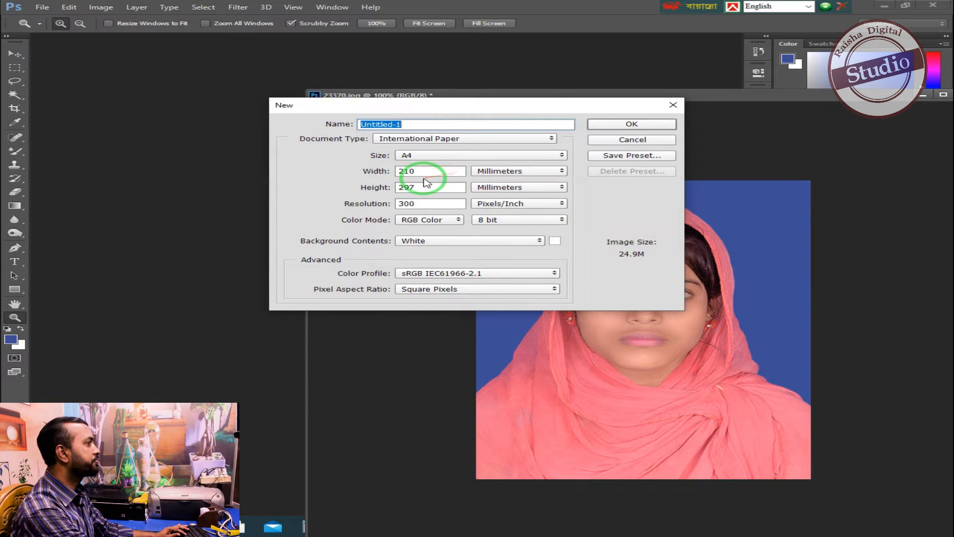
click(625, 124)
click(14, 54)
drag(486, 103, 32, 89)
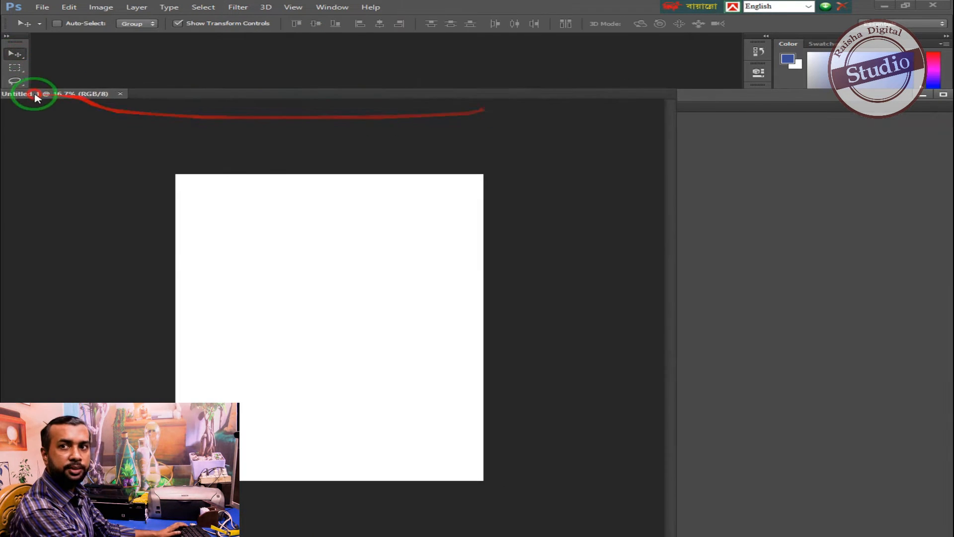
- Place the cropped portrait on the A4 page and duplicate it into an evenly spaced row of four along the top edge
drag(716, 231, 392, 182)
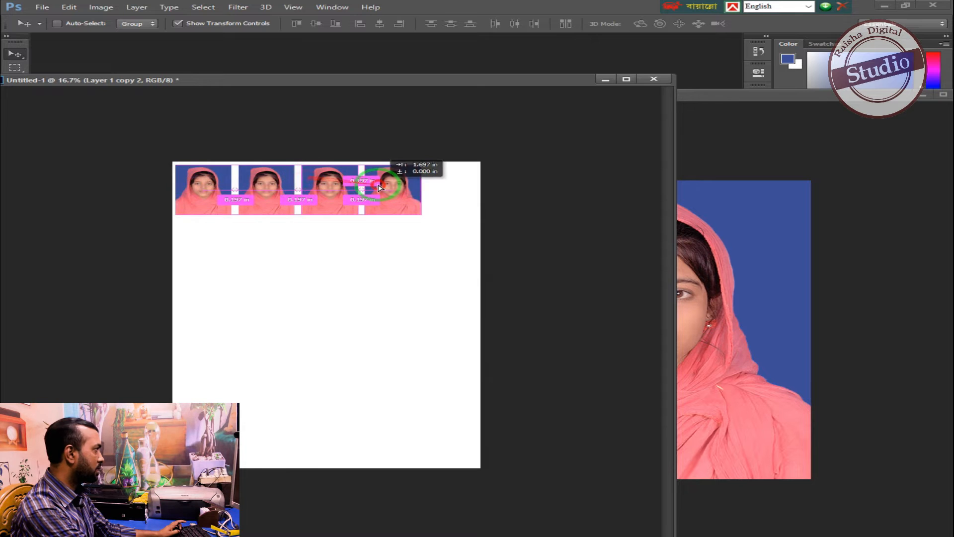
drag(753, 99, 709, 94)
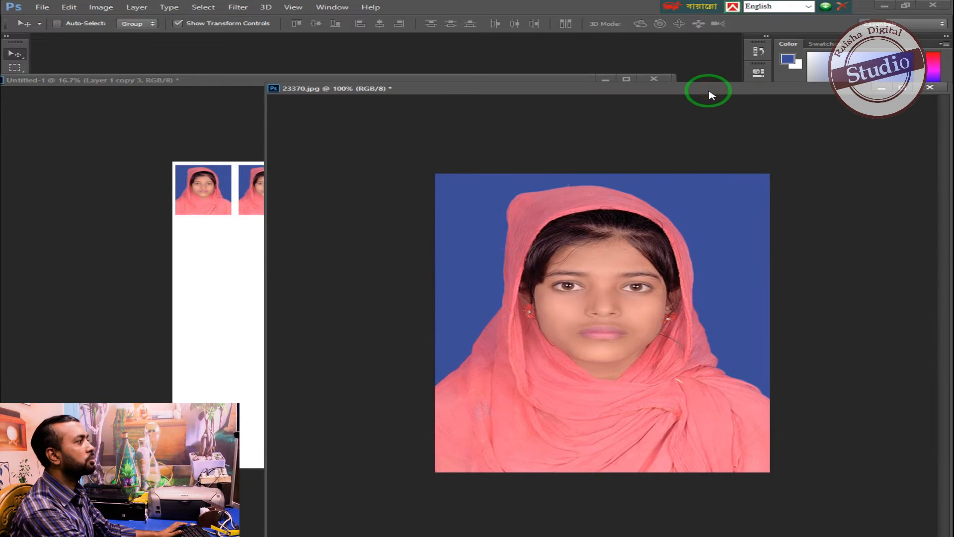
- Resize the cropped portrait to a height of 1 inch at 300 pixels/inch, keeping its proportions
drag(485, 94, 465, 96)
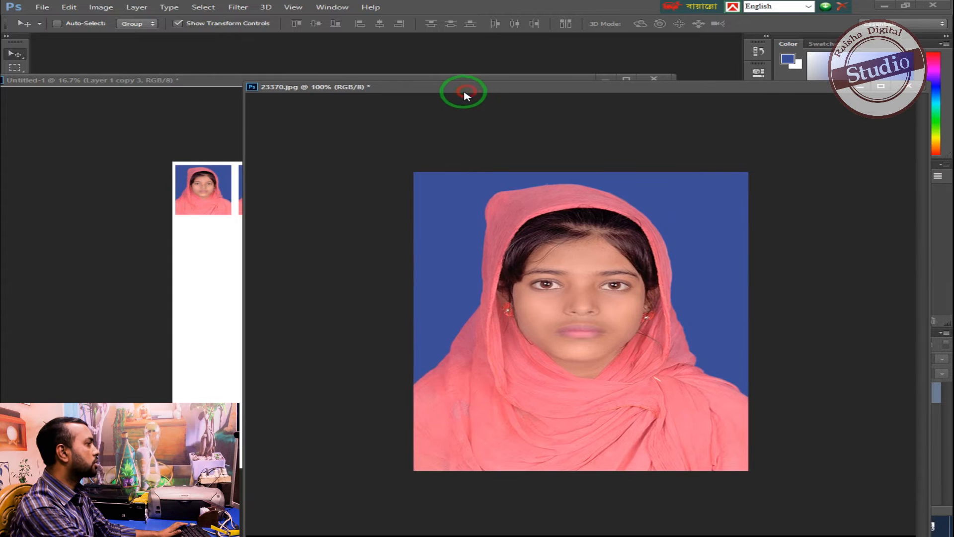
right_click(408, 88)
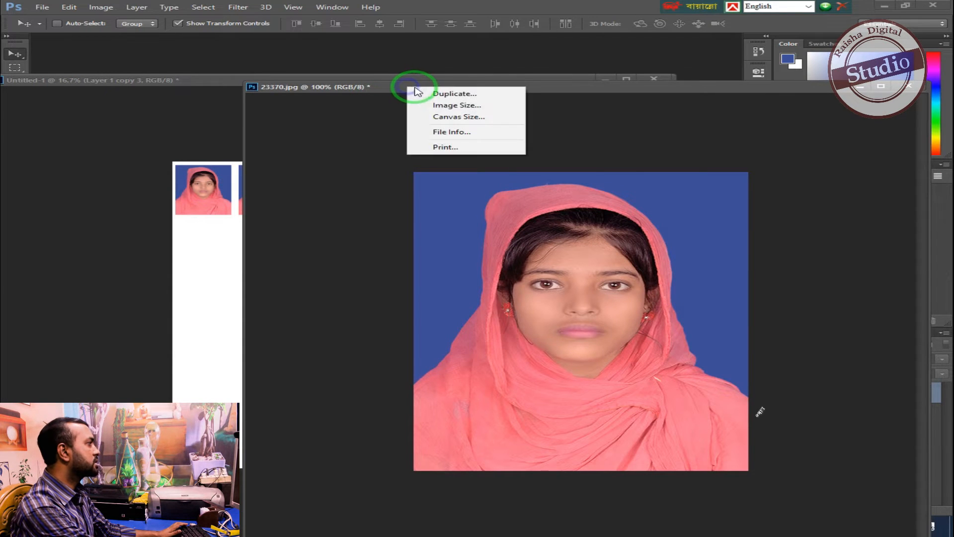
click(449, 105)
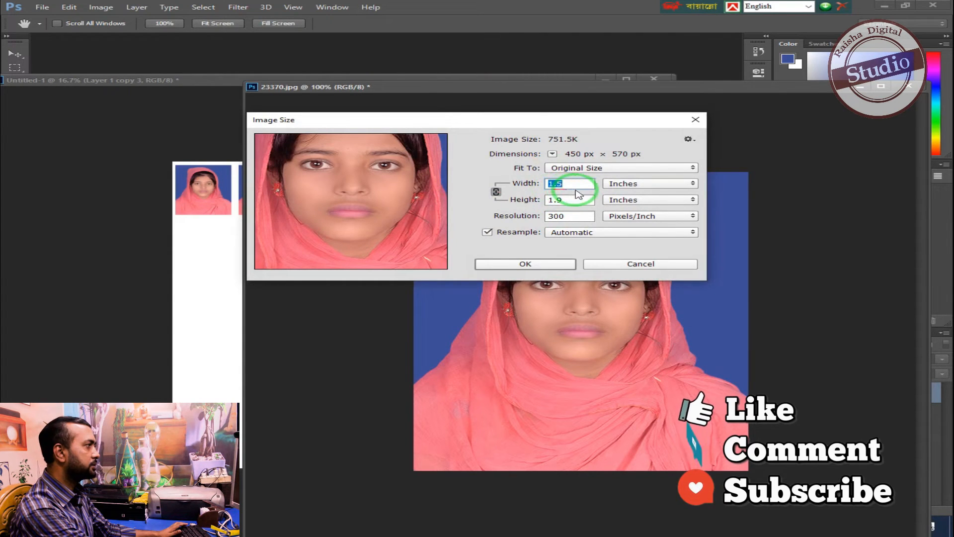
click(562, 185)
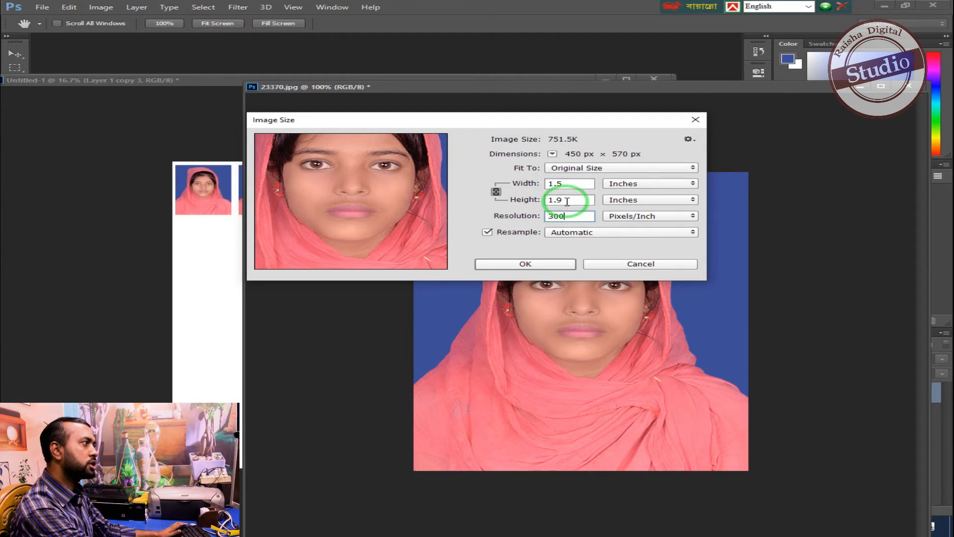
click(504, 199)
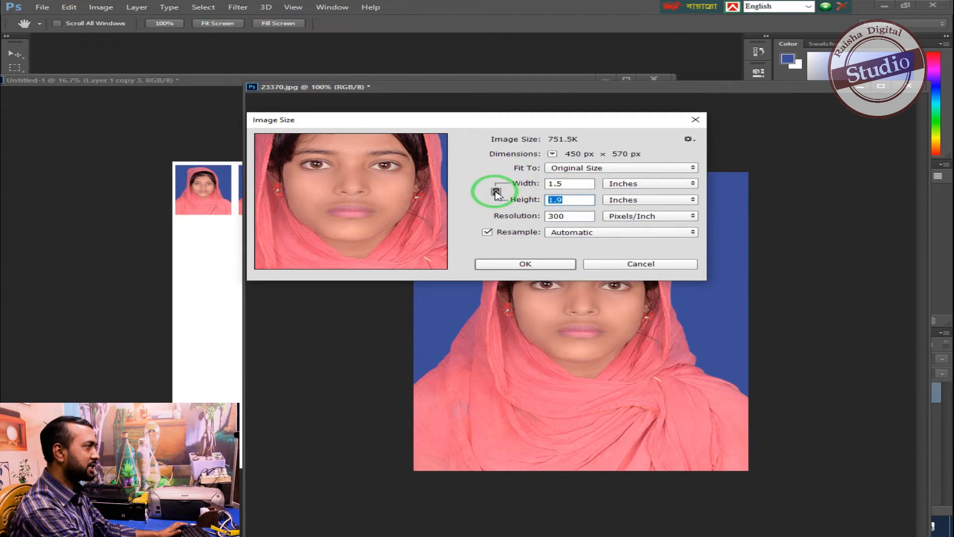
text(1)
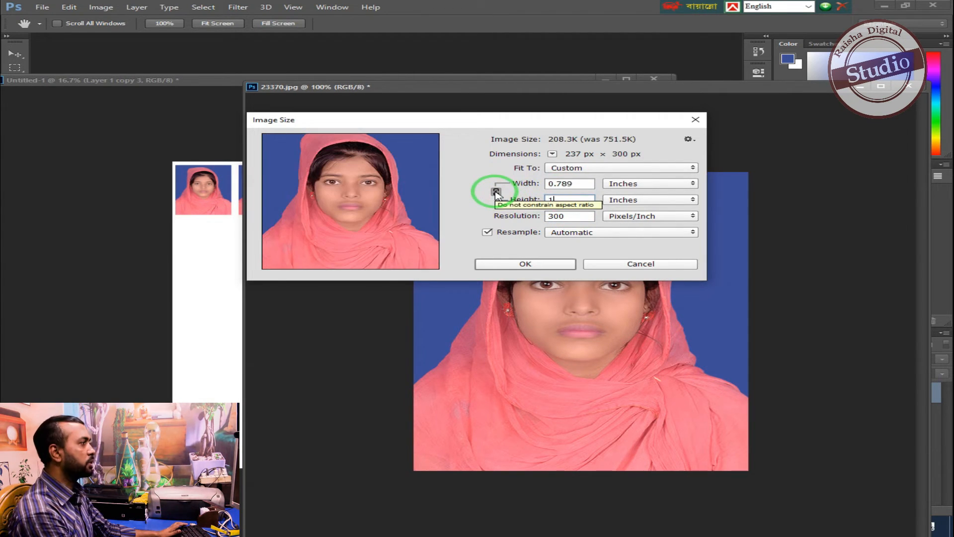
key(Return)
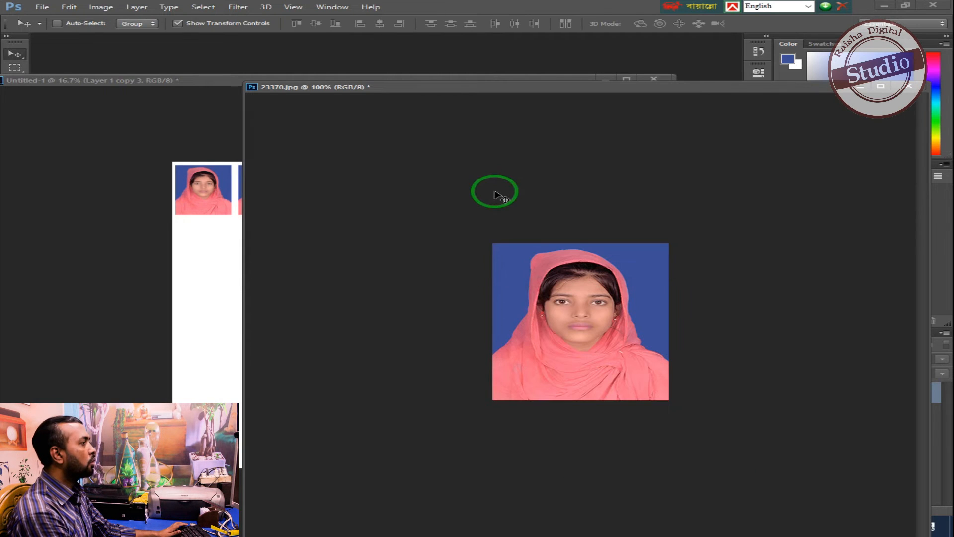
- Place the resized portrait on the A4 page below the row of photos and rotate it 90° clockwise
drag(549, 279, 458, 253)
click(480, 196)
drag(546, 251, 228, 253)
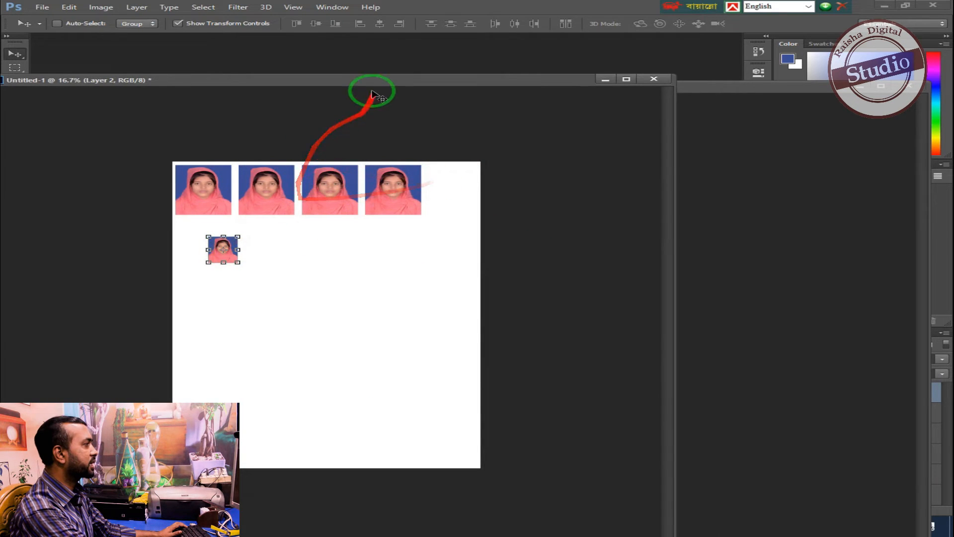
drag(371, 81, 493, 85)
key(ctrl+t)
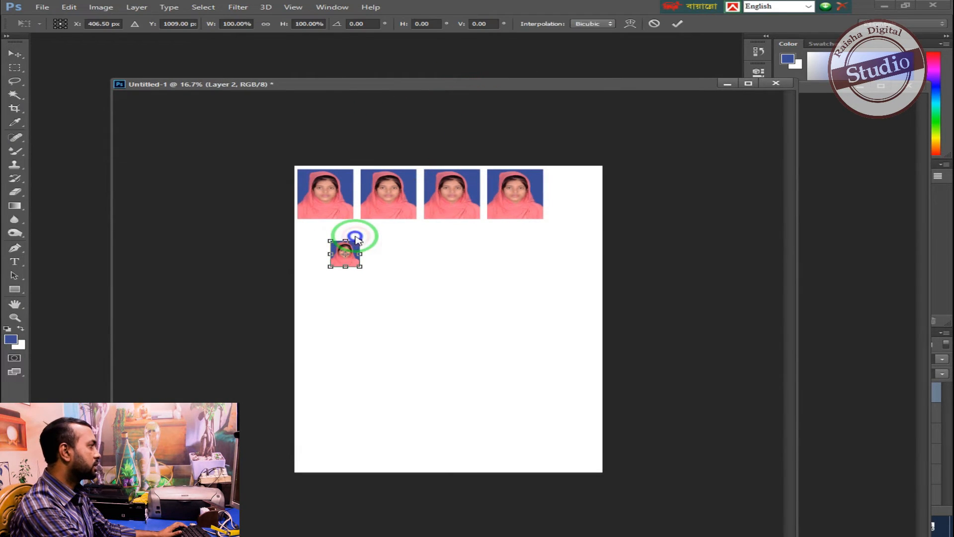
right_click(354, 238)
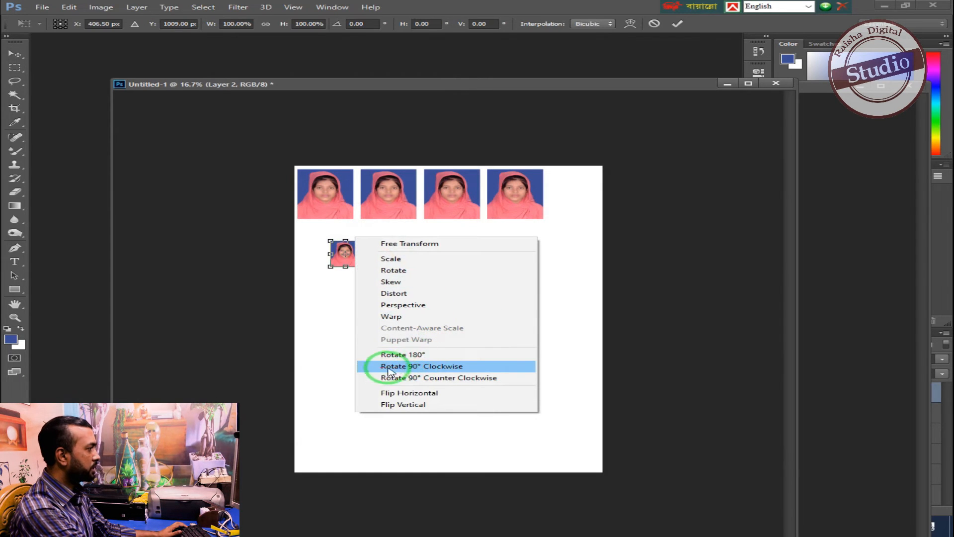
click(414, 369)
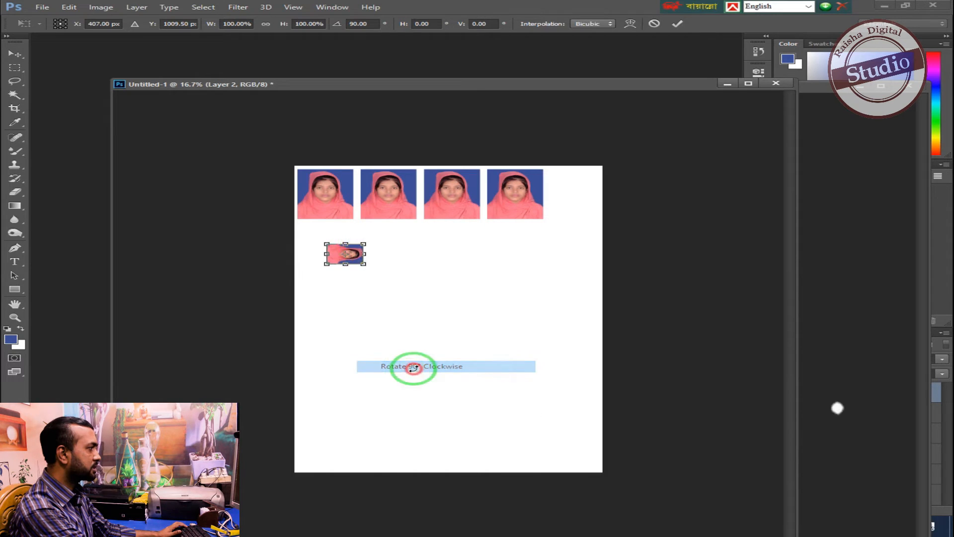
key(Return)
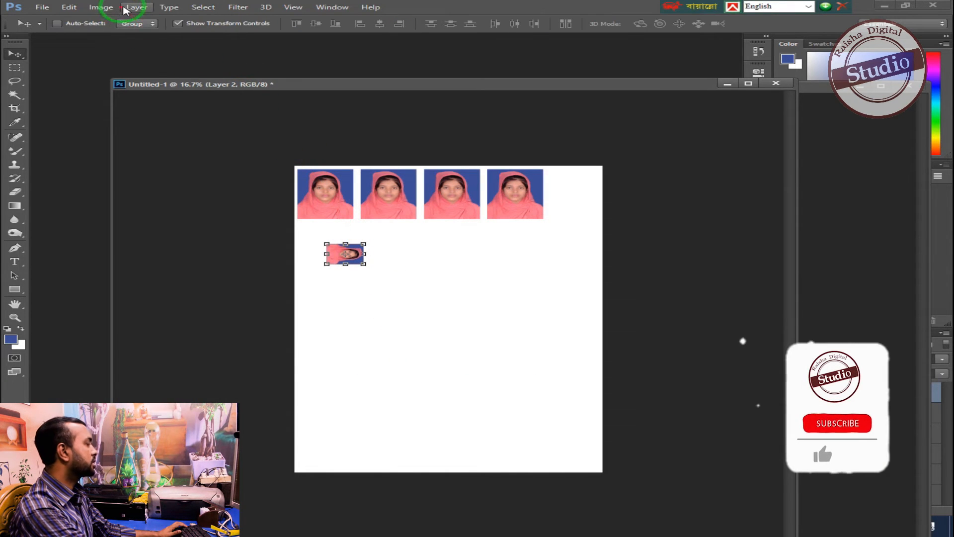
- Stack two copies of the rotated small photo at the end of the row and flatten the image
drag(348, 253, 571, 209)
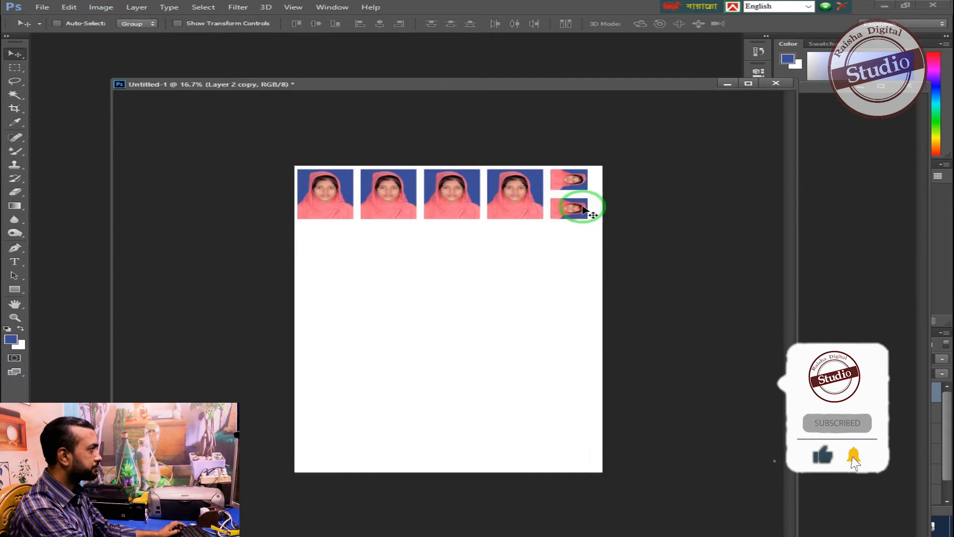
click(491, 118)
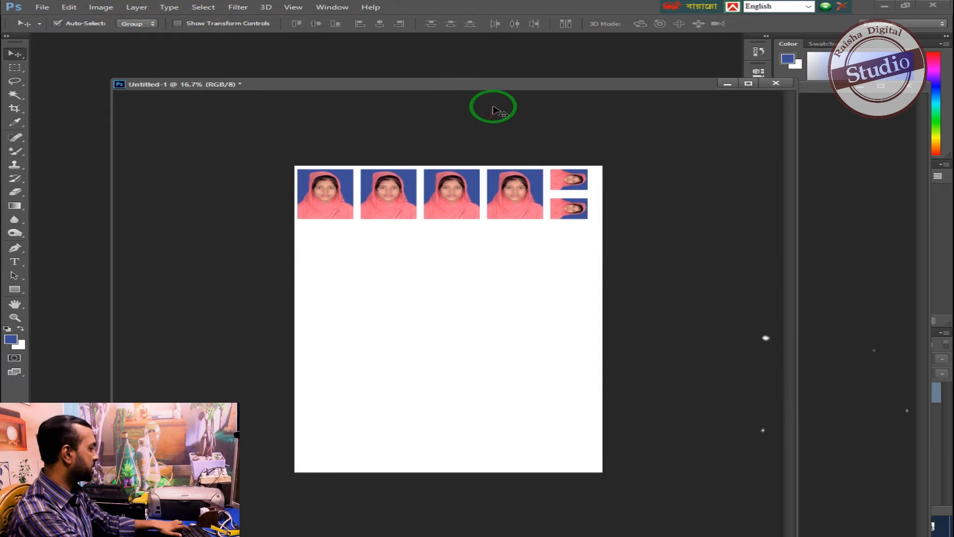
- Maximize the A4 document window and boost contrast with Levels, setting the black input to 19 and lowering the white input
key(z)
click(476, 147)
click(476, 147)
click(476, 147)
click(477, 147)
drag(475, 148, 514, 302)
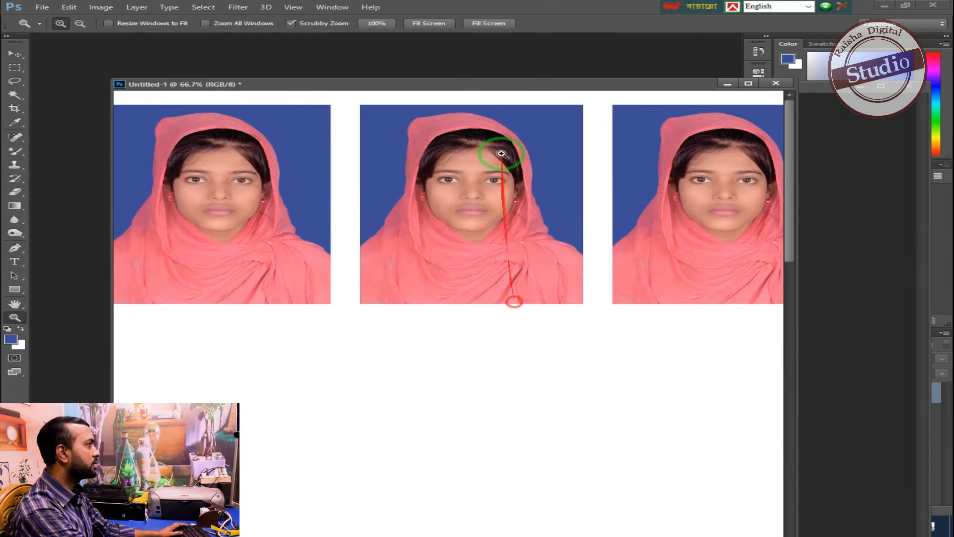
double_click(519, 86)
drag(502, 107, 561, 236)
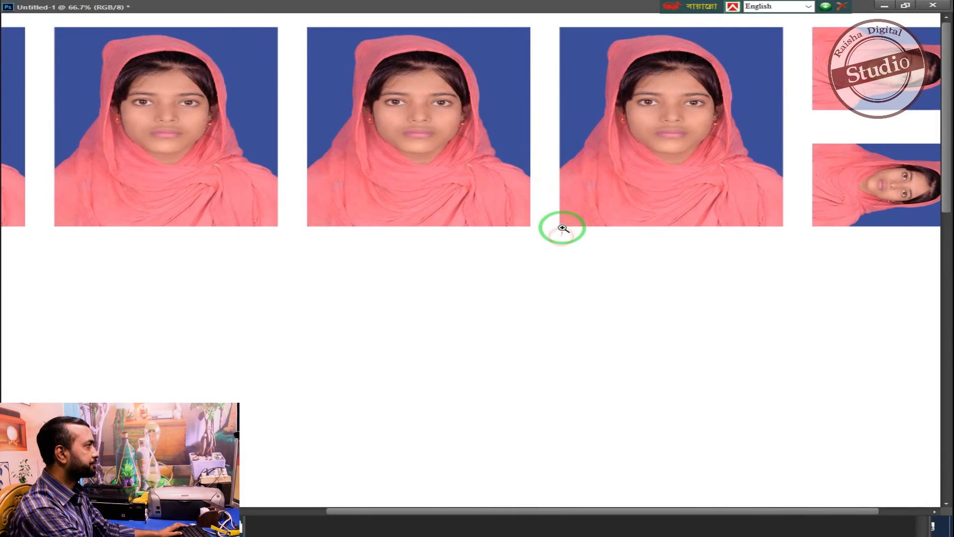
click(543, 207)
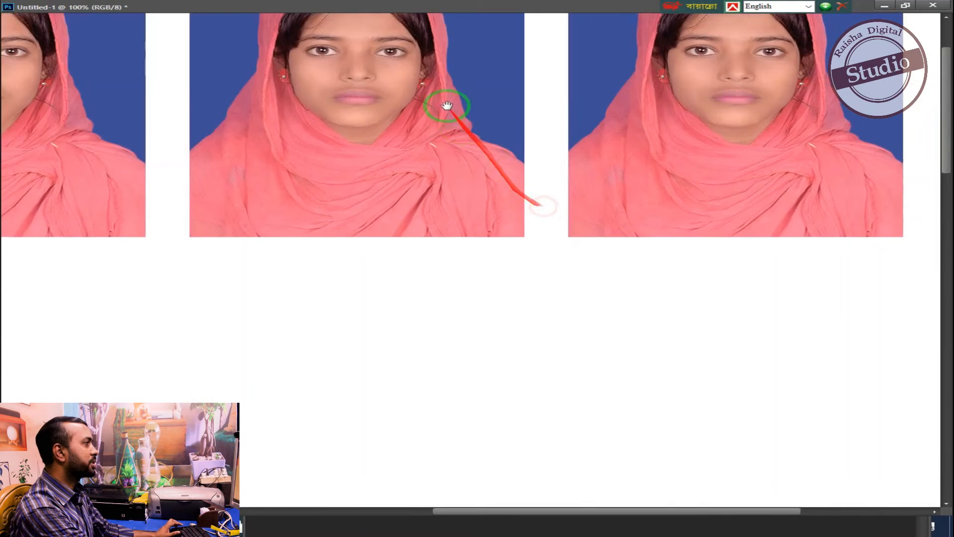
drag(447, 200, 486, 245)
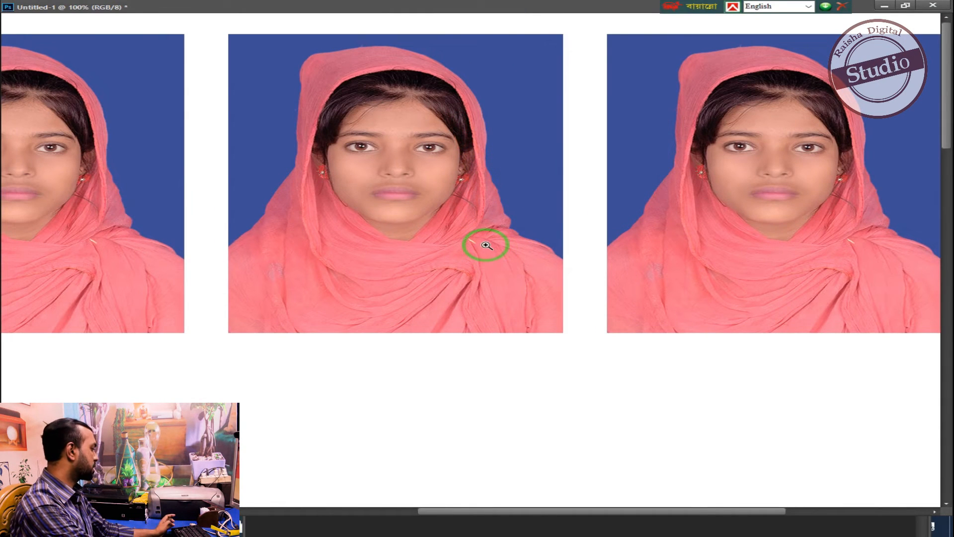
key(ctrl+l)
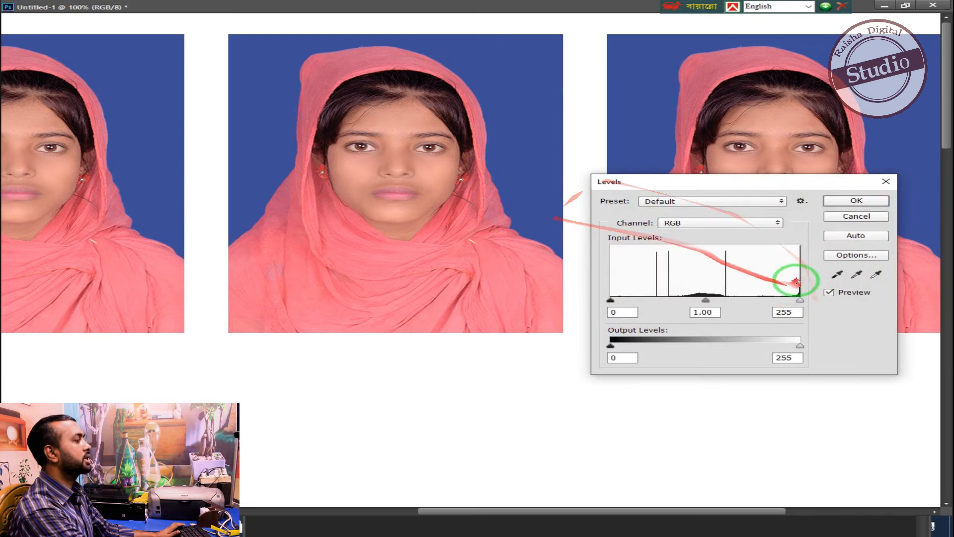
drag(787, 301, 785, 301)
drag(612, 301, 622, 301)
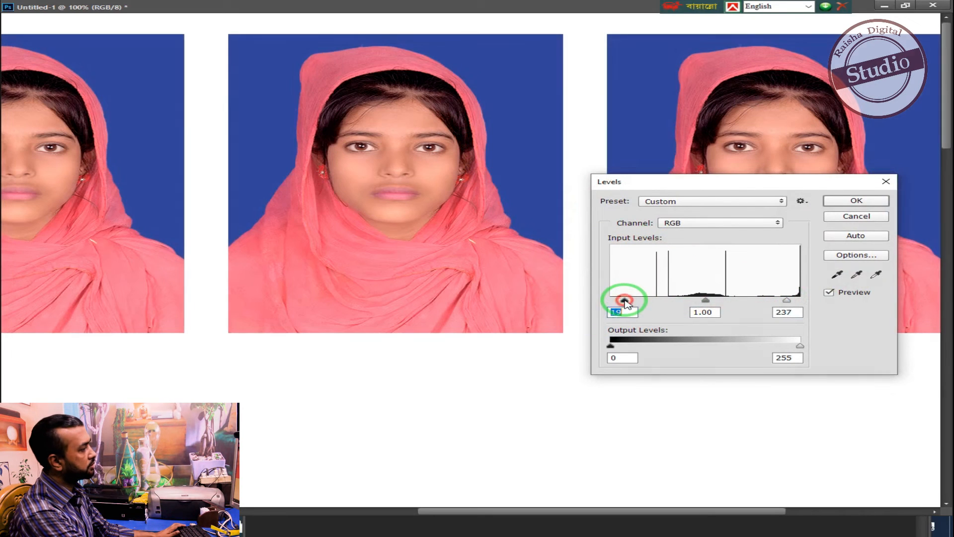
drag(788, 301, 772, 295)
key(Return)
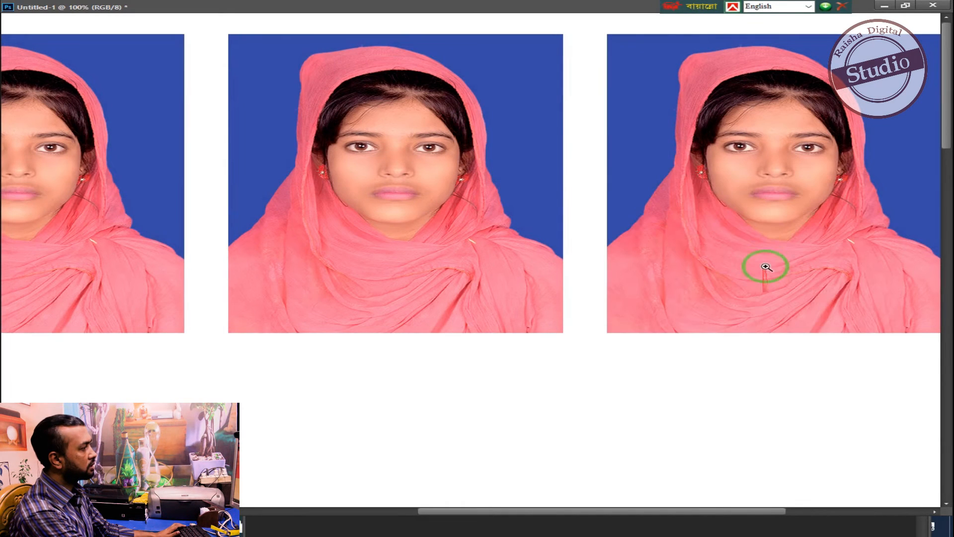
- Brighten the photos with Curves, lifting the RGB midpoint to input 123, output 132, and slightly raising the Blue channel's midtones
key(ctrl+m)
click(597, 354)
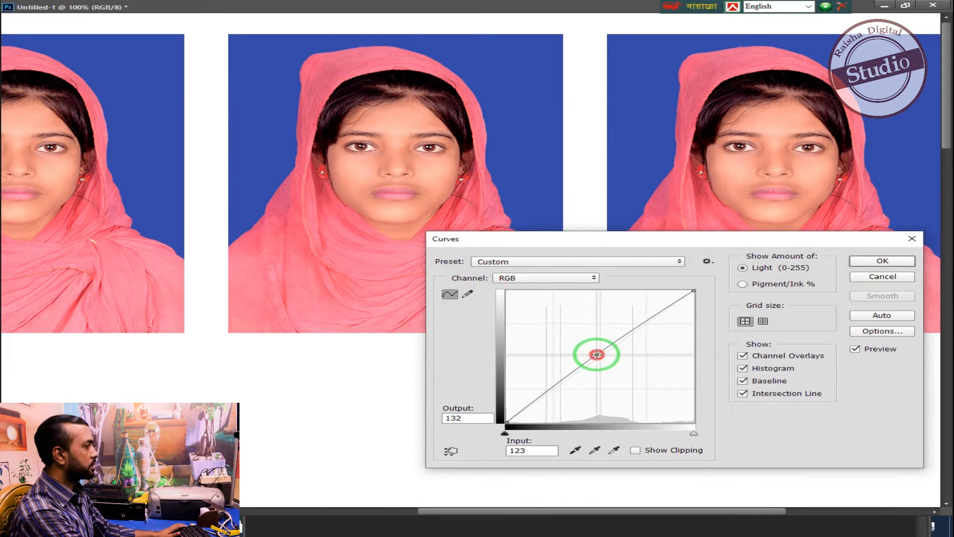
click(565, 284)
click(526, 314)
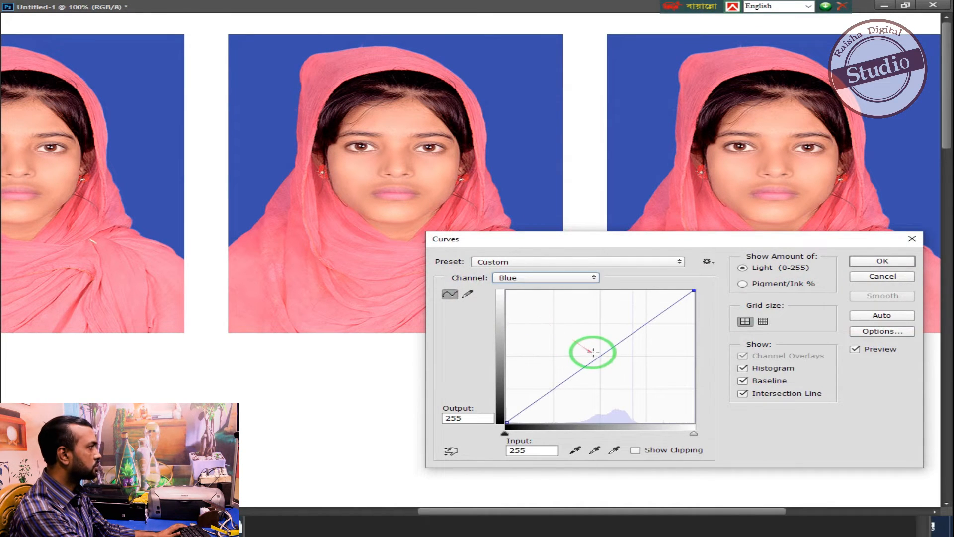
click(596, 353)
key(Return)
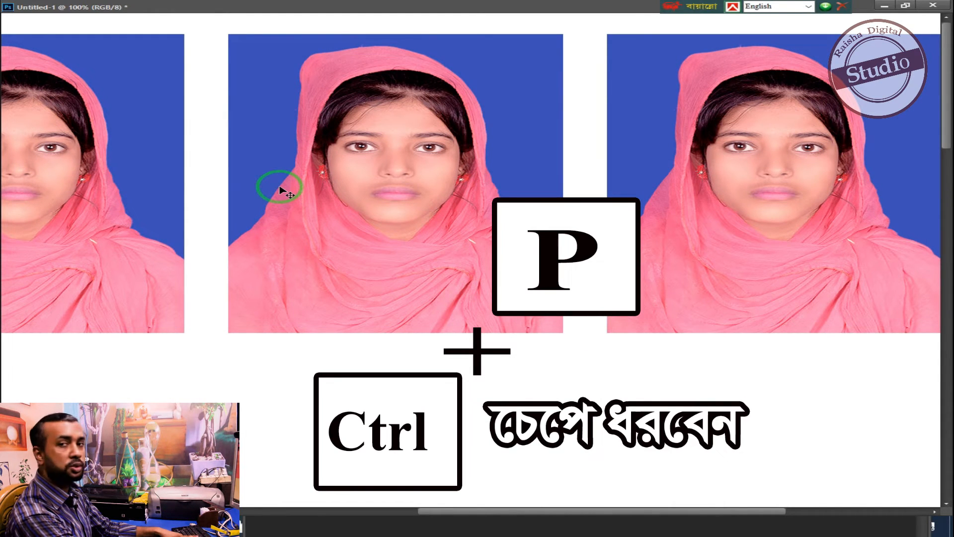
- Open the print settings for the page and select EPSON L805 Series as the printer
key(ctrl+p)
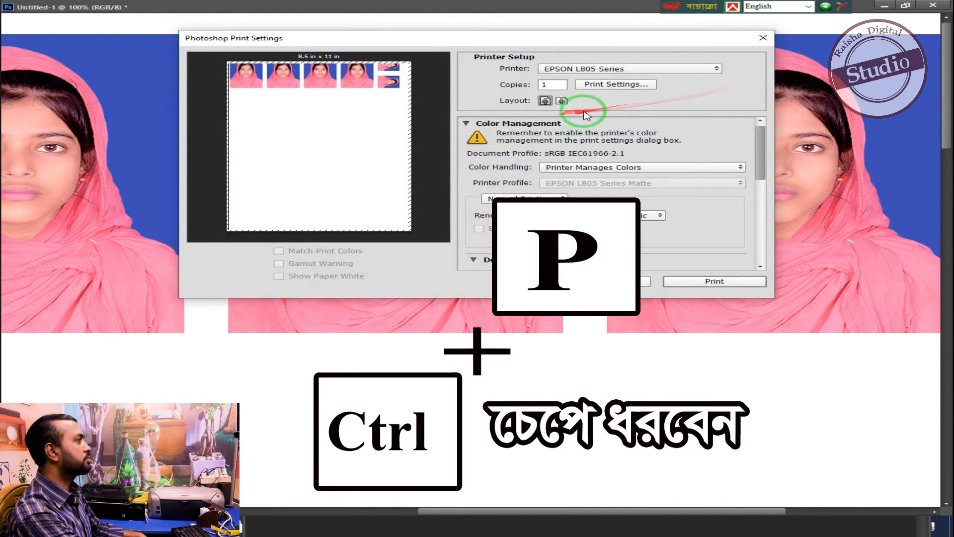
click(677, 69)
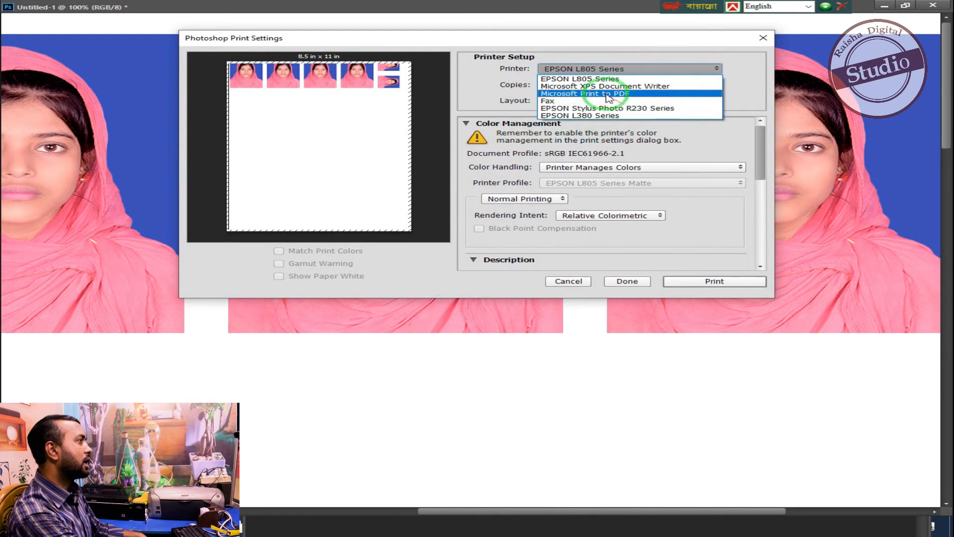
click(584, 79)
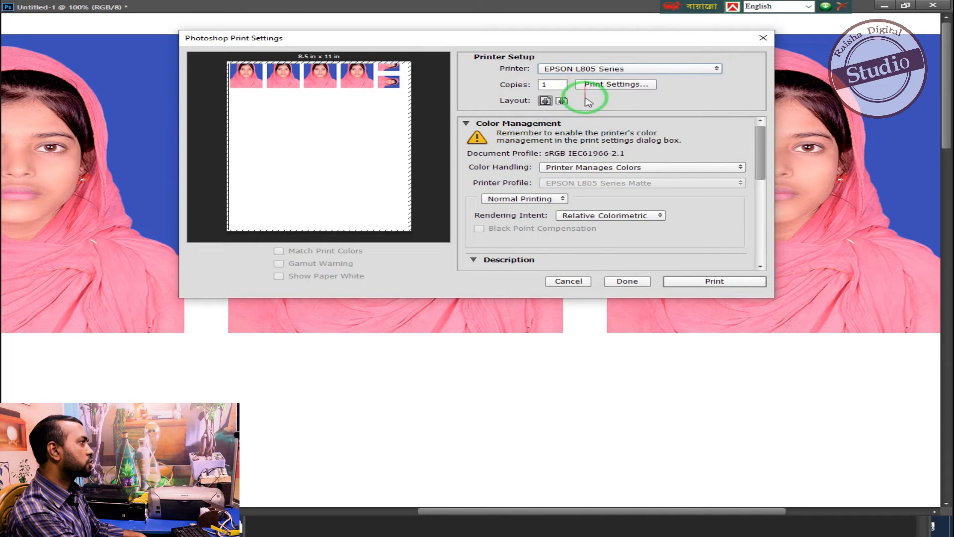
- Configure the printer for A4 210 x 297 mm documents, Photo Paper Glossy paper and High quality
click(606, 85)
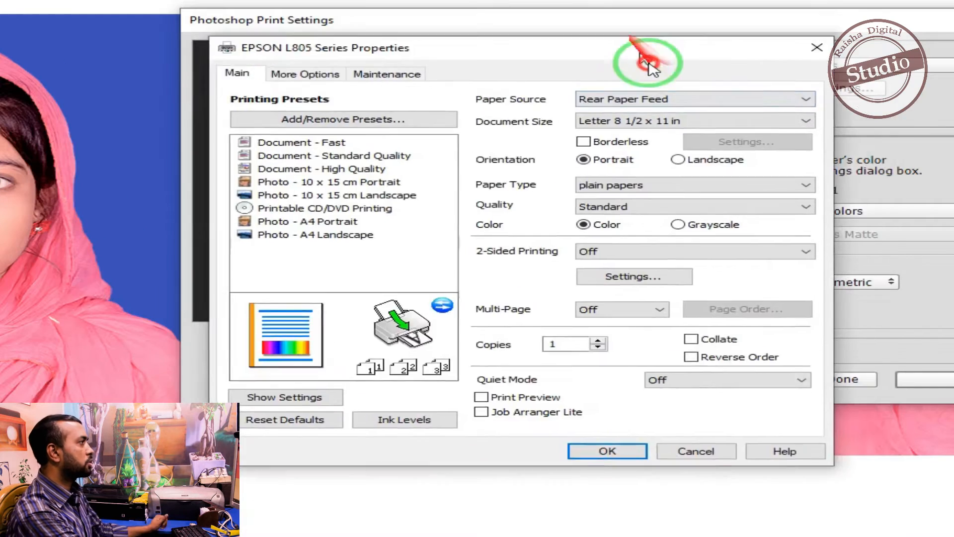
drag(648, 69, 688, 113)
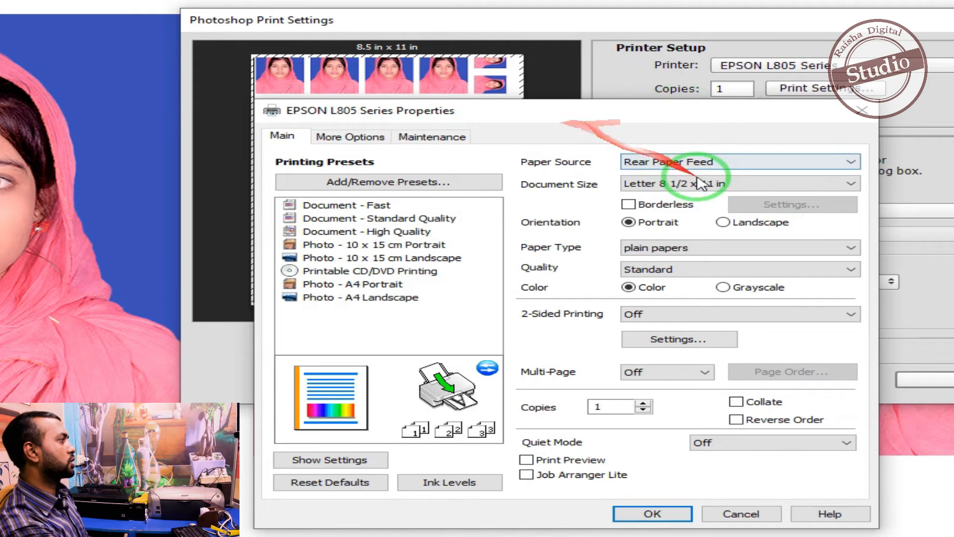
click(721, 184)
click(667, 199)
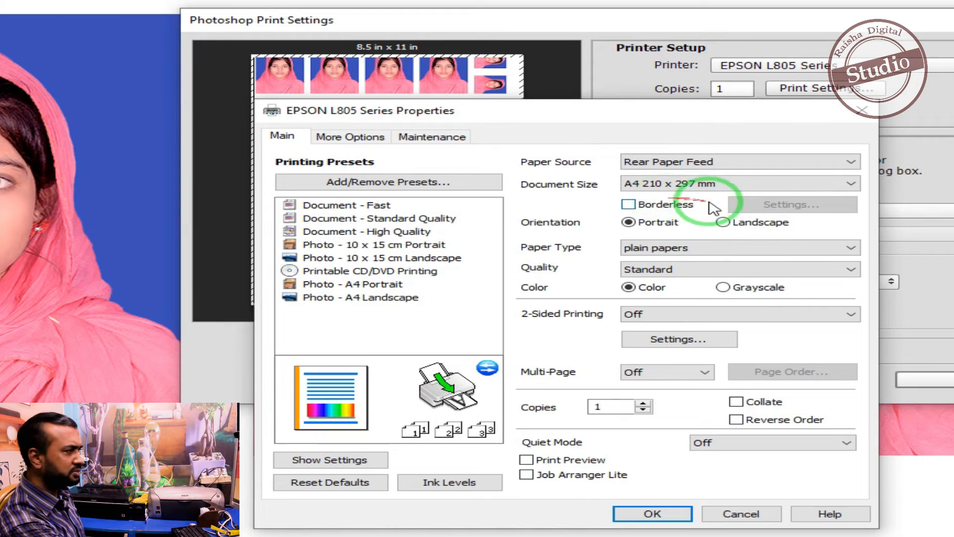
click(700, 247)
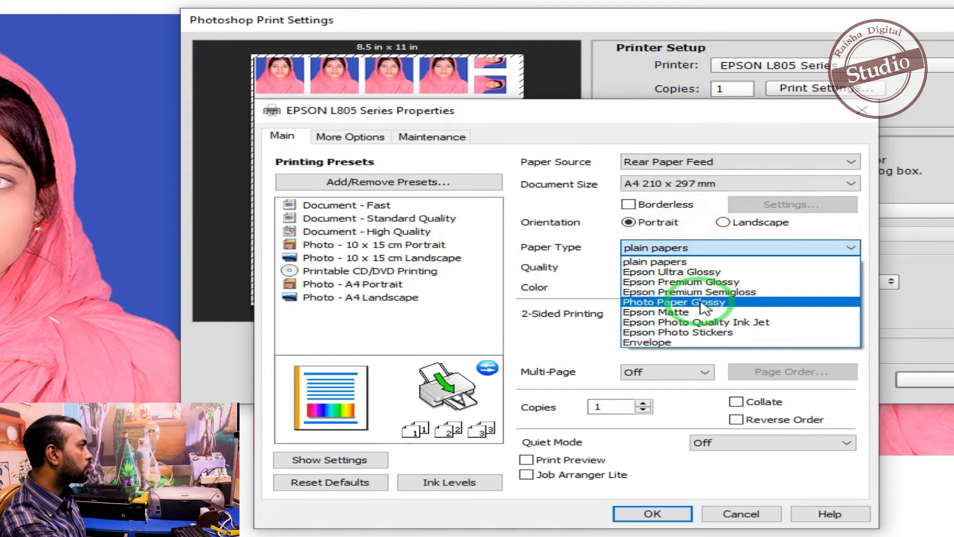
click(680, 303)
click(658, 271)
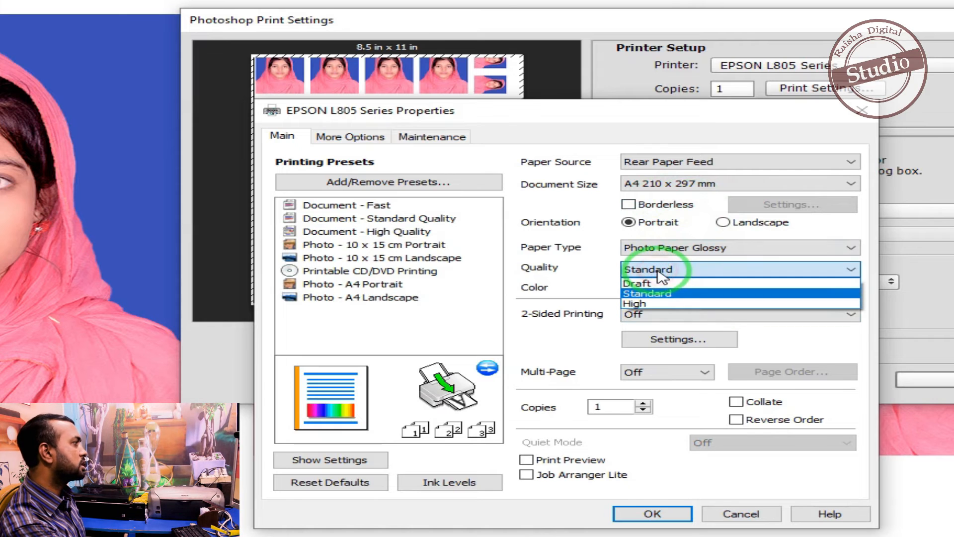
click(636, 305)
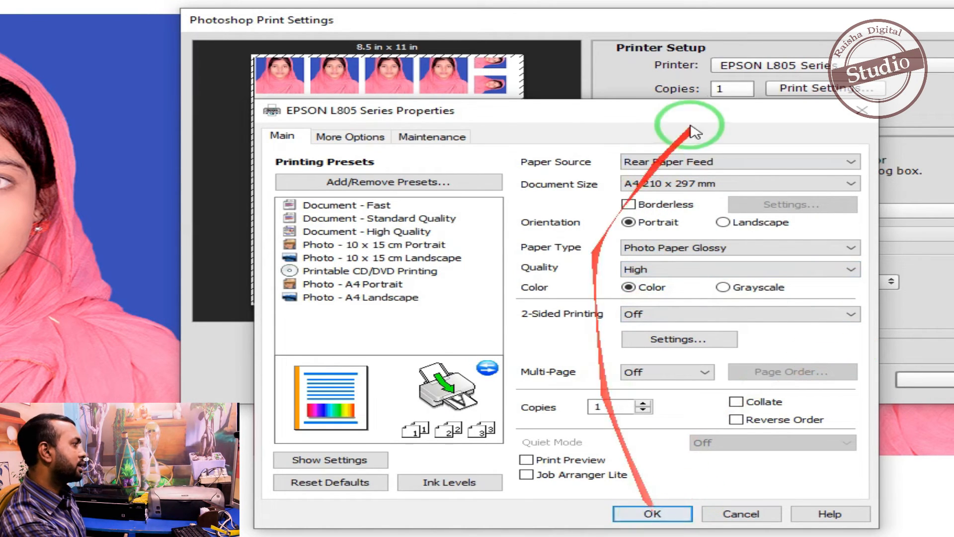
drag(651, 124, 659, 119)
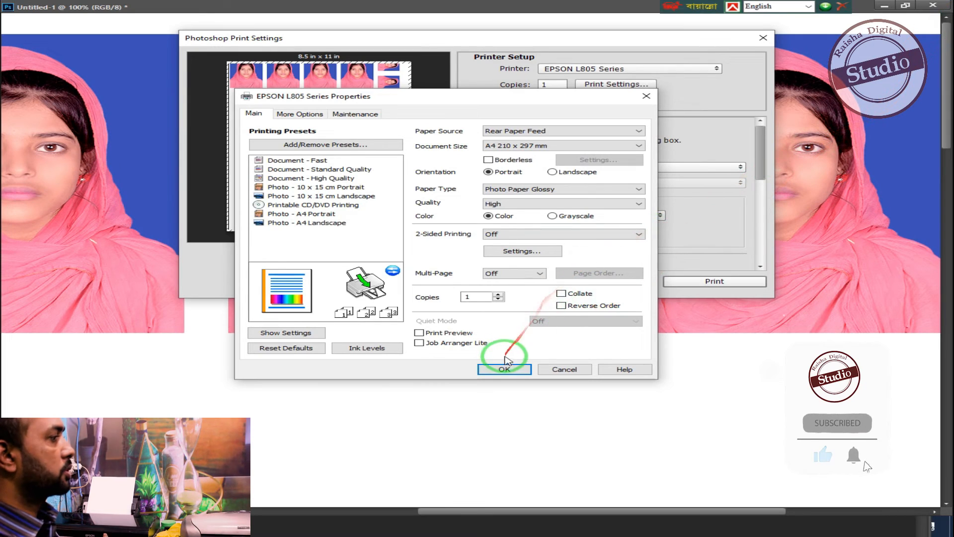
click(504, 370)
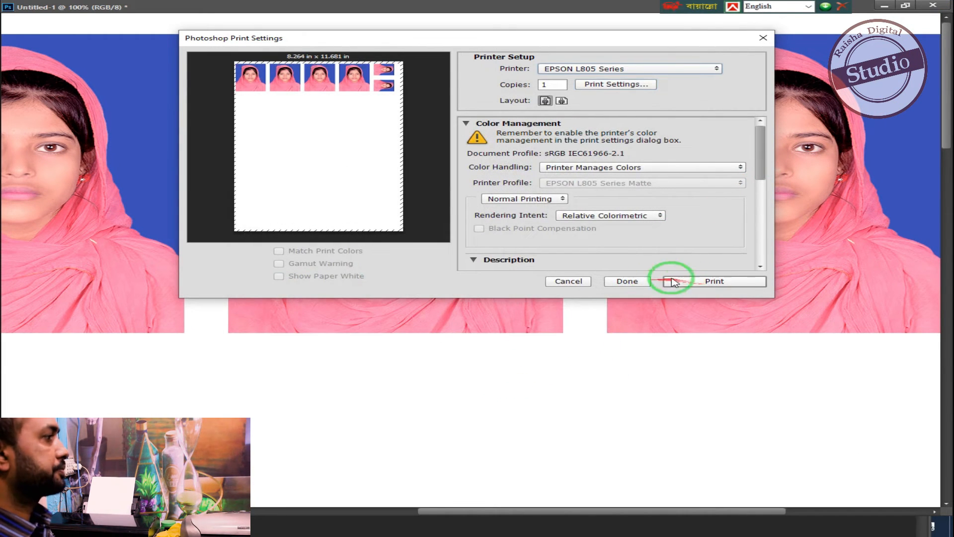
- Print one copy of the photo page and move the Epson print progress window toward the middle
click(708, 282)
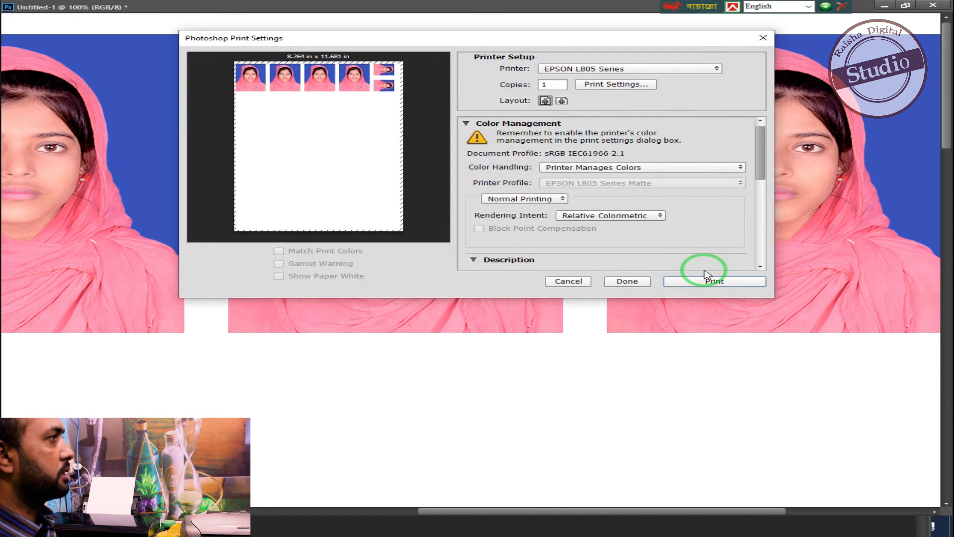
click(714, 283)
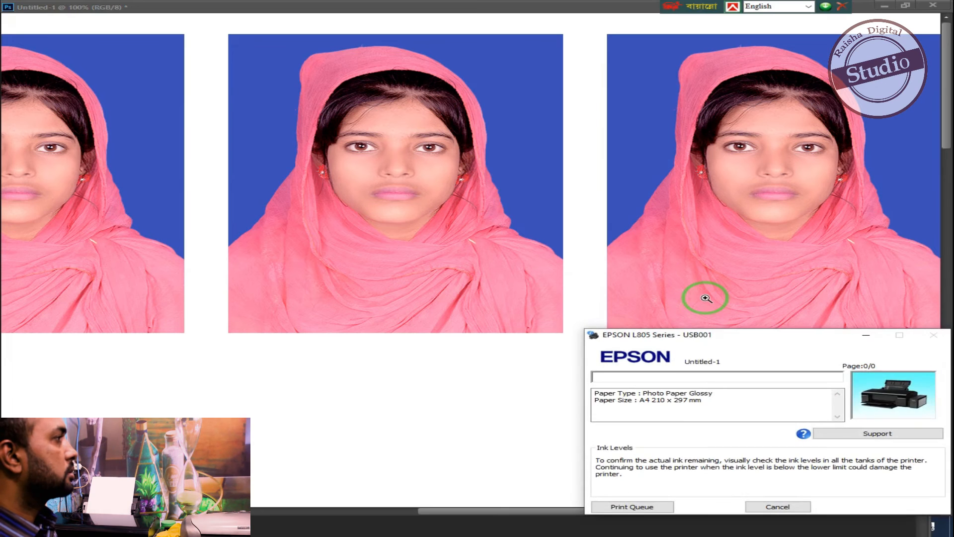
drag(754, 334, 626, 236)
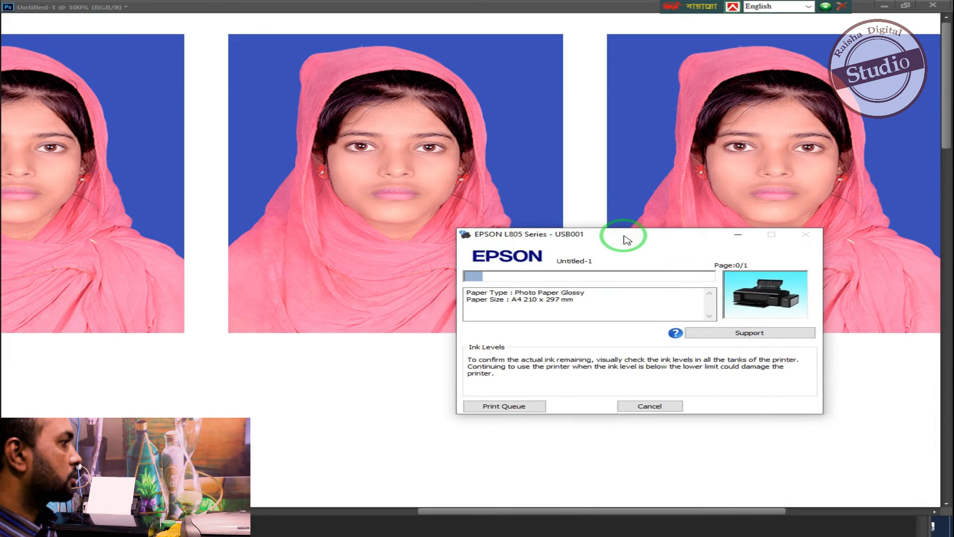